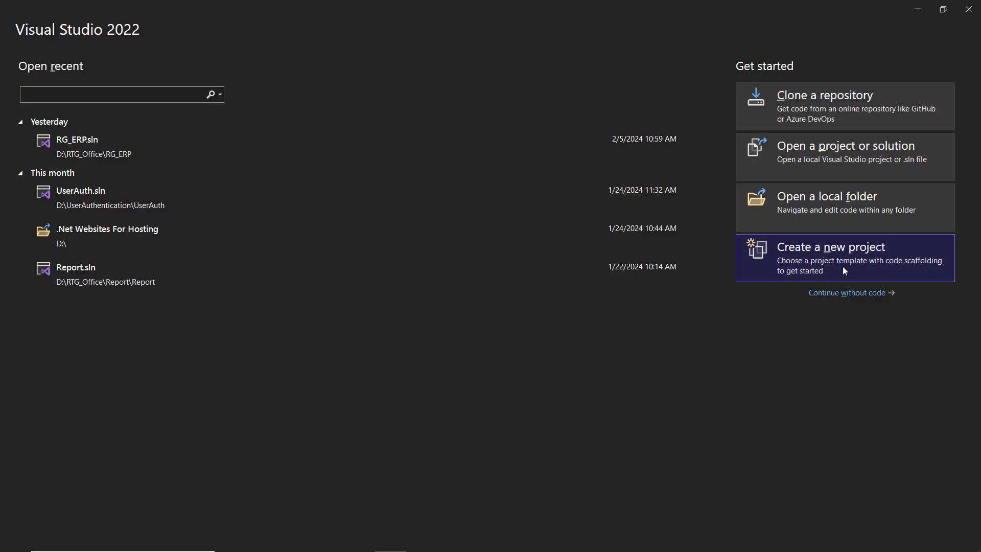
Start creating a new project.
left_click(824, 271)
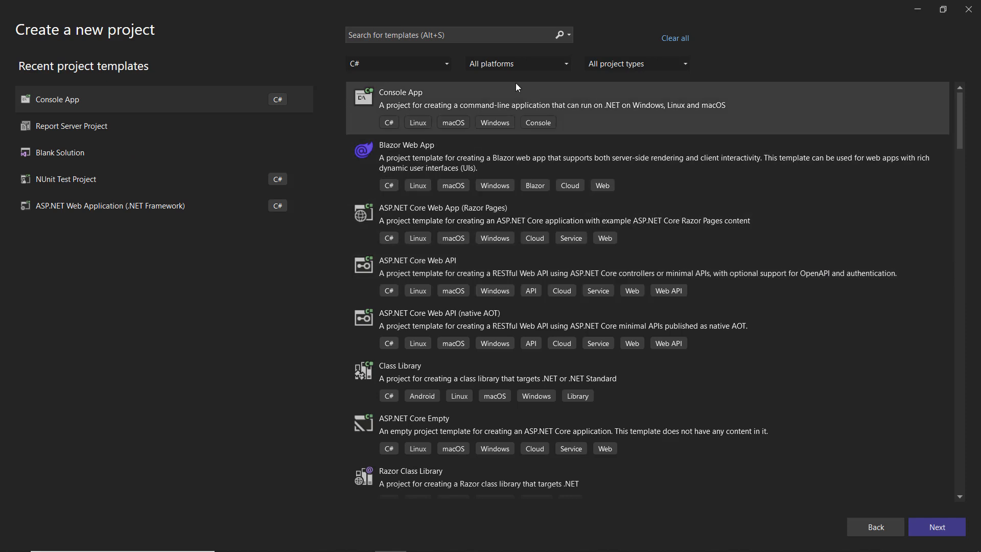
left_click(449, 34)
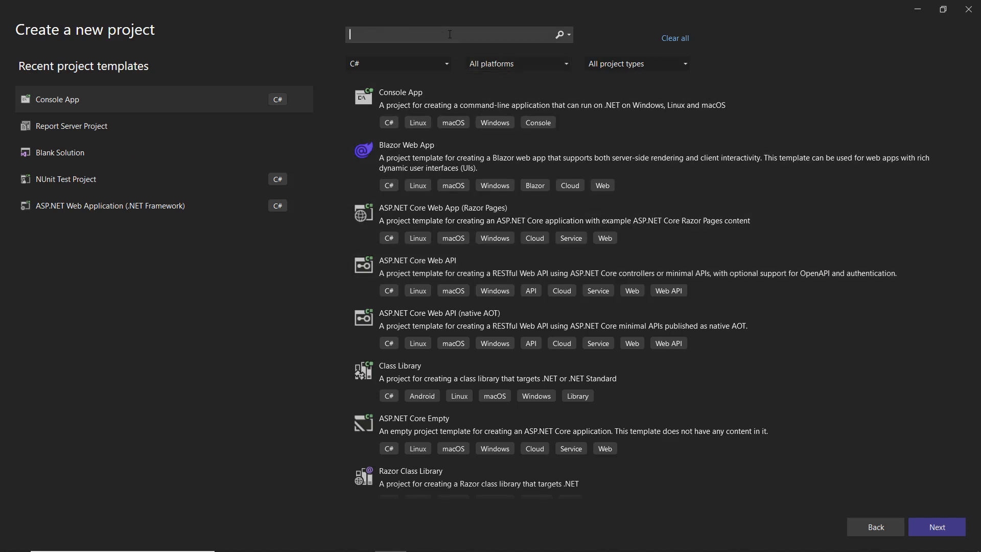
type("repro")
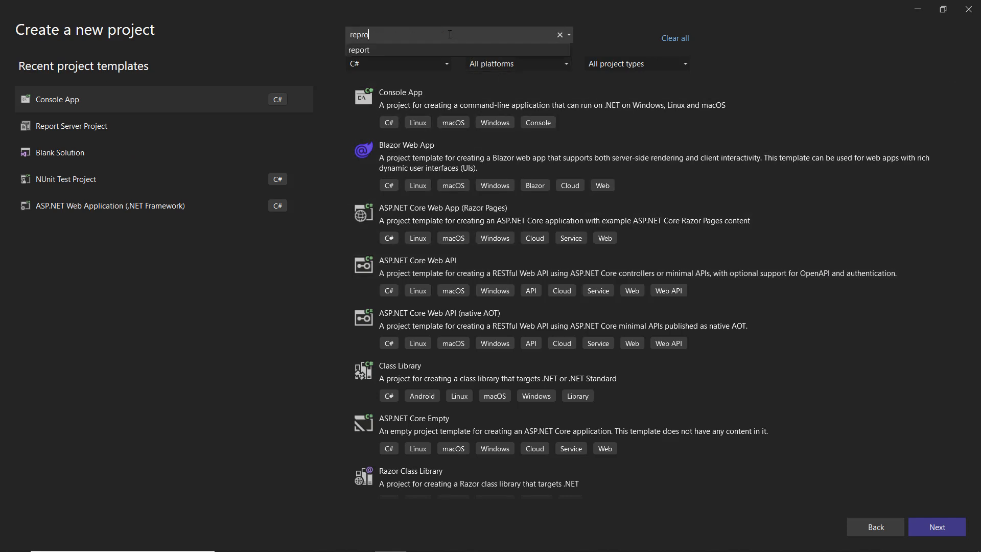
key("Return")
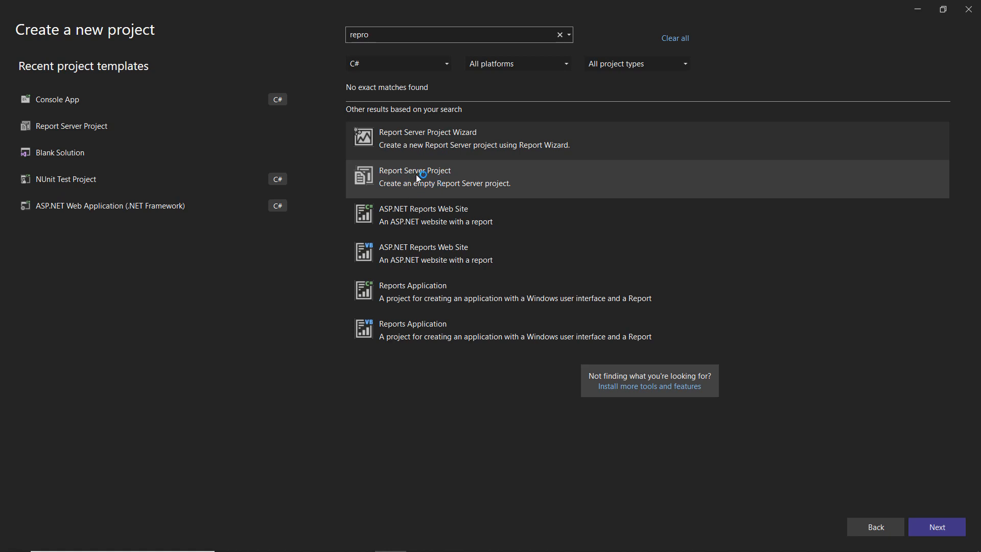
left_click_drag(395, 36, 330, 32)
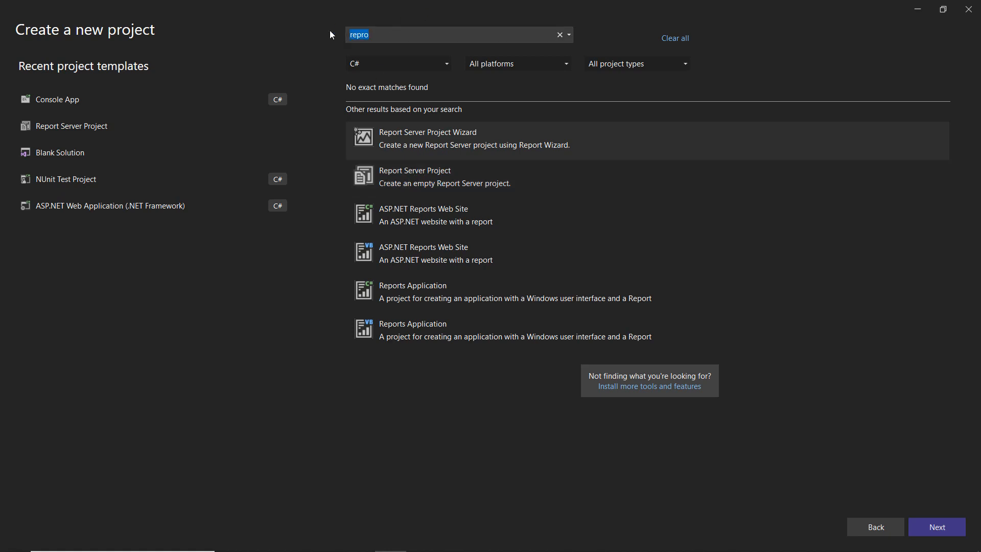
key("BackSpace")
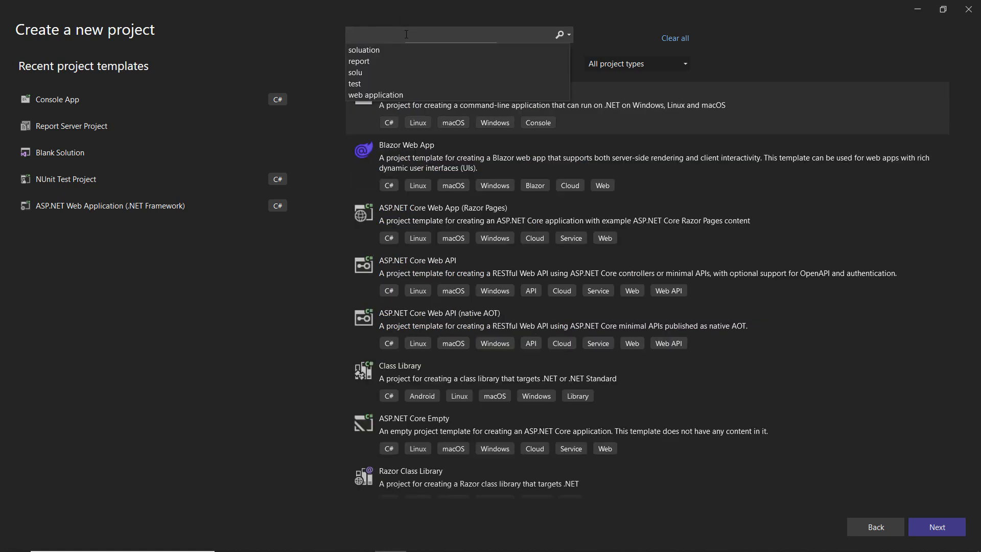
Reuse the recent template search "soluation" and choose the Blank Solution template for the new project.
left_click(409, 49)
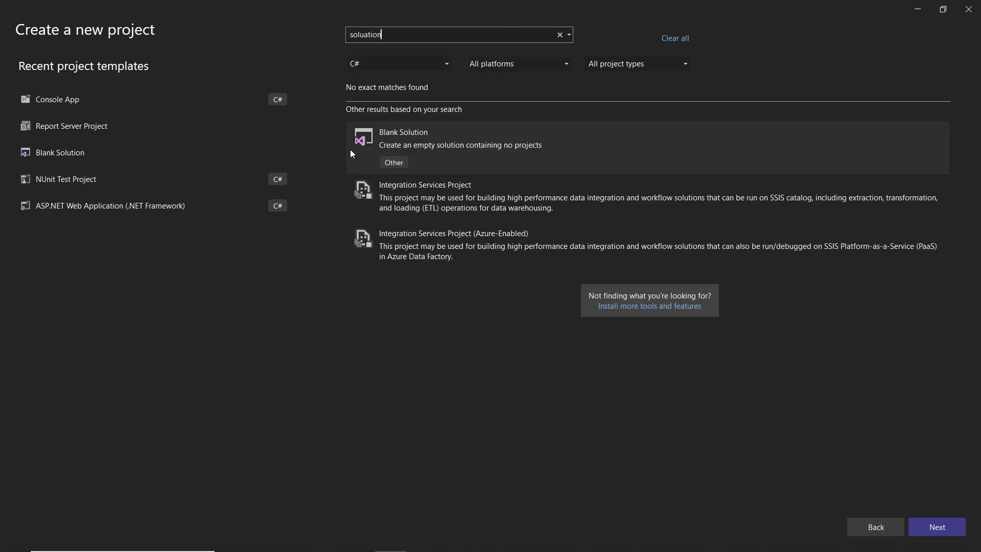
left_click(408, 139)
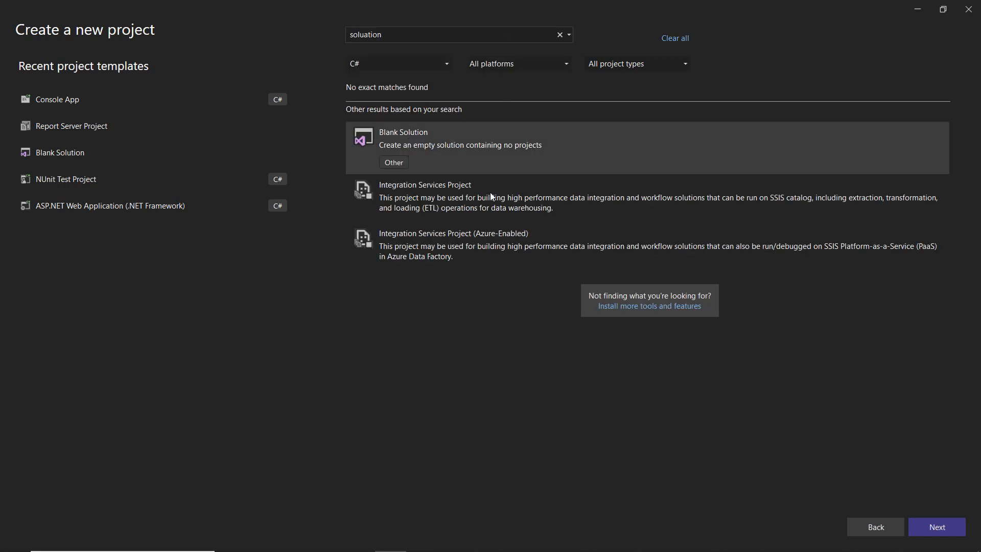
left_click(937, 527)
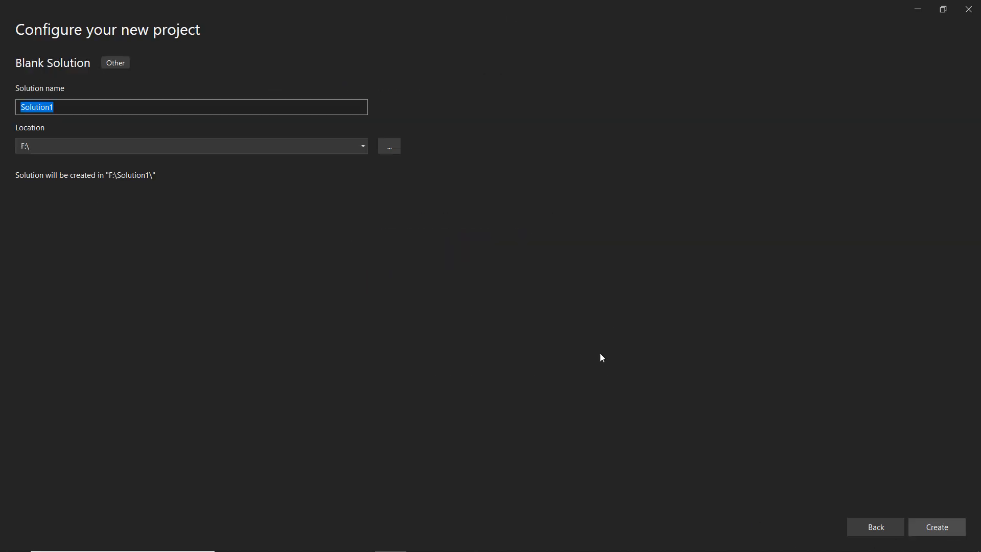
Name the solution ReportSolution and create it in F:\.
left_click(80, 108)
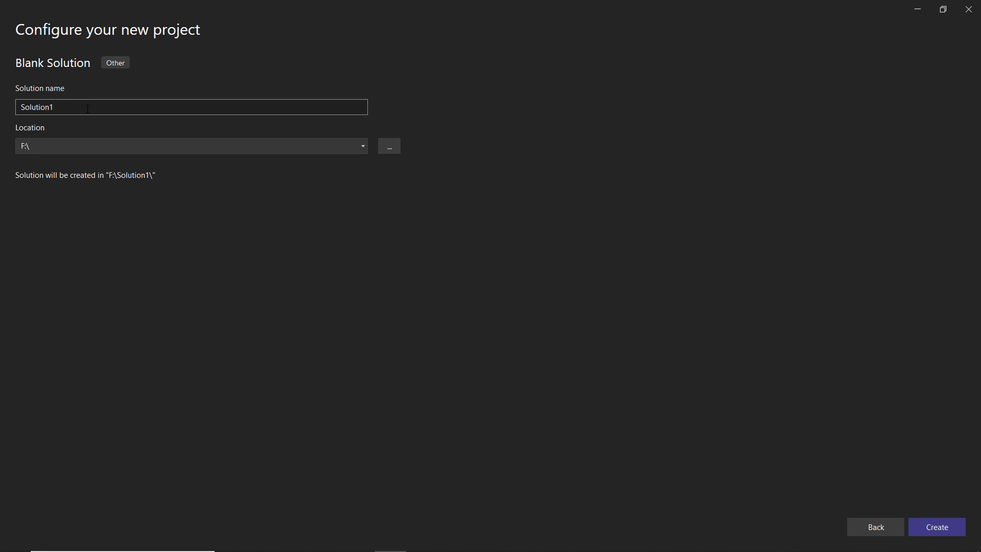
key("BackSpace")
key("BackSpace")
key("BackSpace")
key("BackSpace")
key("BackSpace")
key("BackSpace")
key("BackSpace")
key("BackSpace")
key("BackSpace")
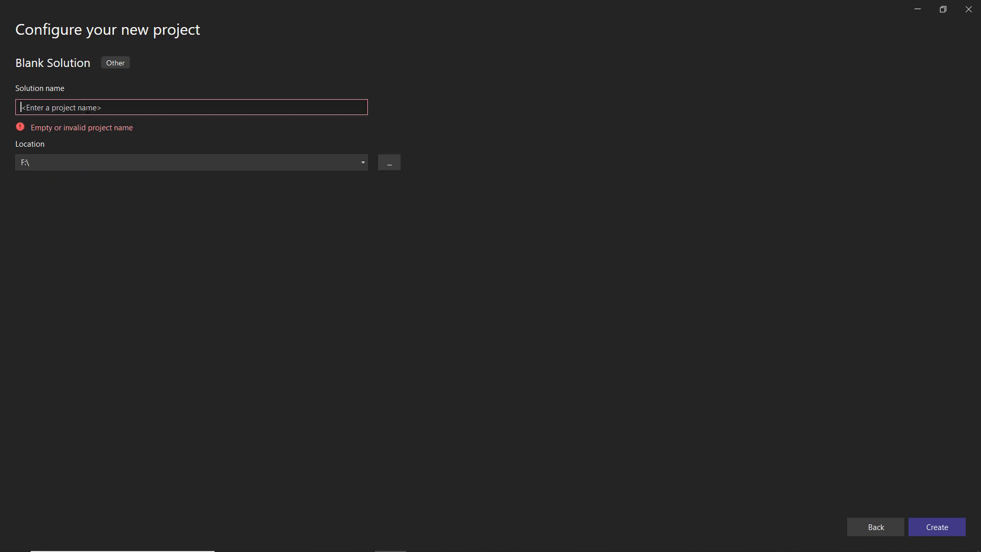
type("ReportSolution")
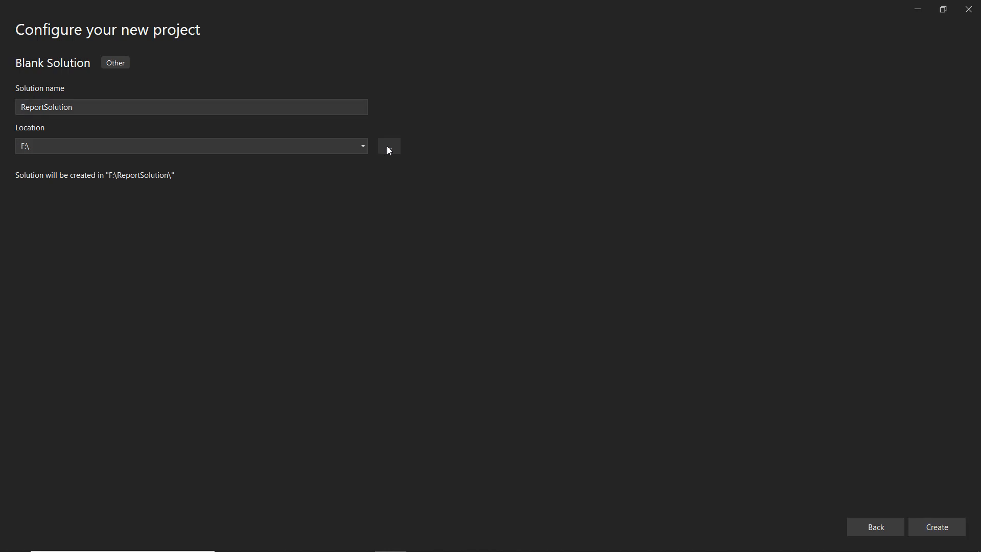
left_click(389, 147)
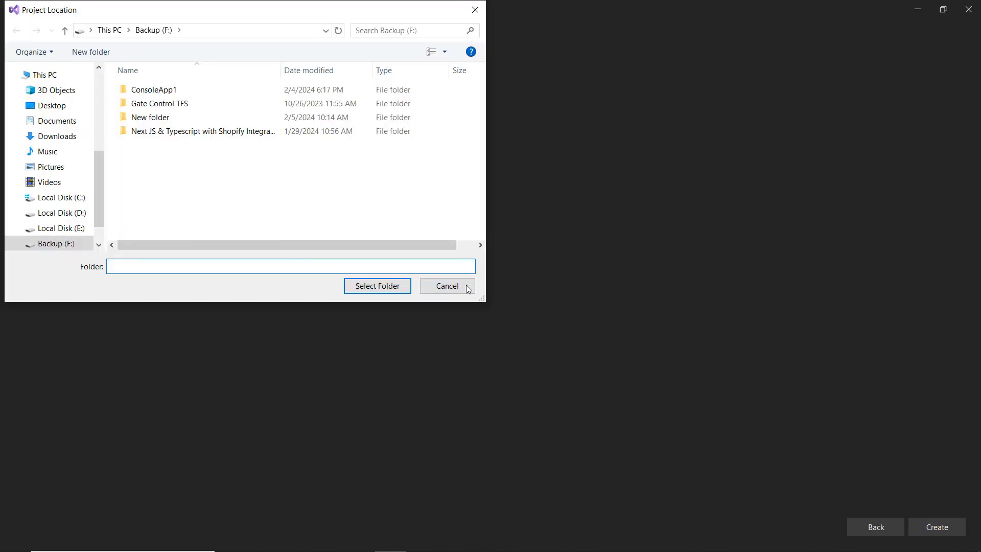
left_click(447, 286)
left_click(938, 531)
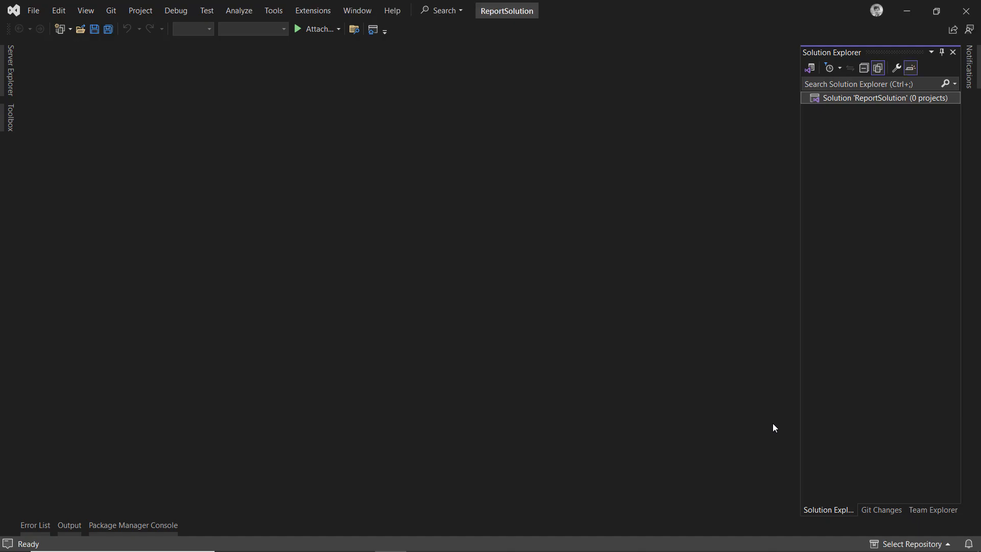
Start adding a new project to ReportSolution, searching templates for "report" and choosing Report Server Project.
right_click(849, 101)
mouse_move(774, 185)
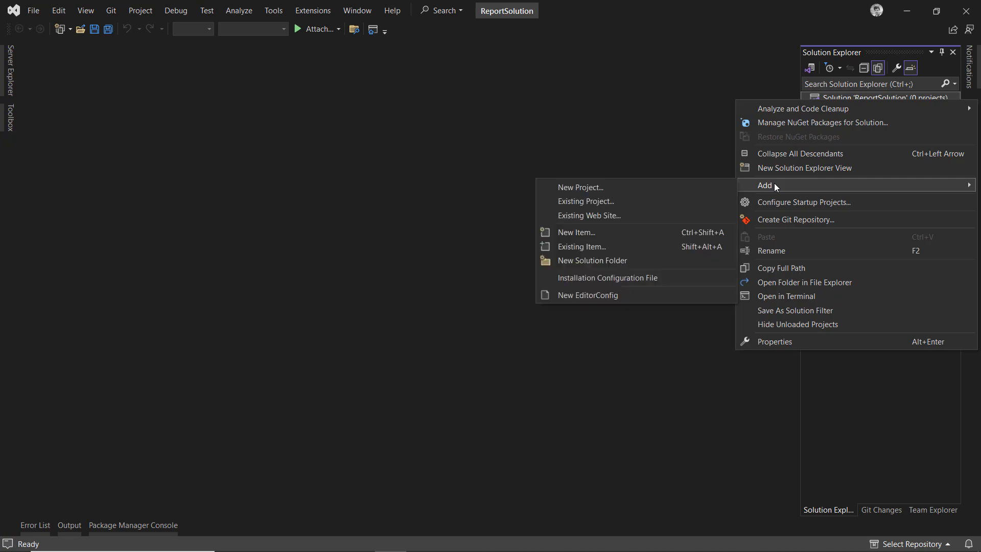
left_click(629, 190)
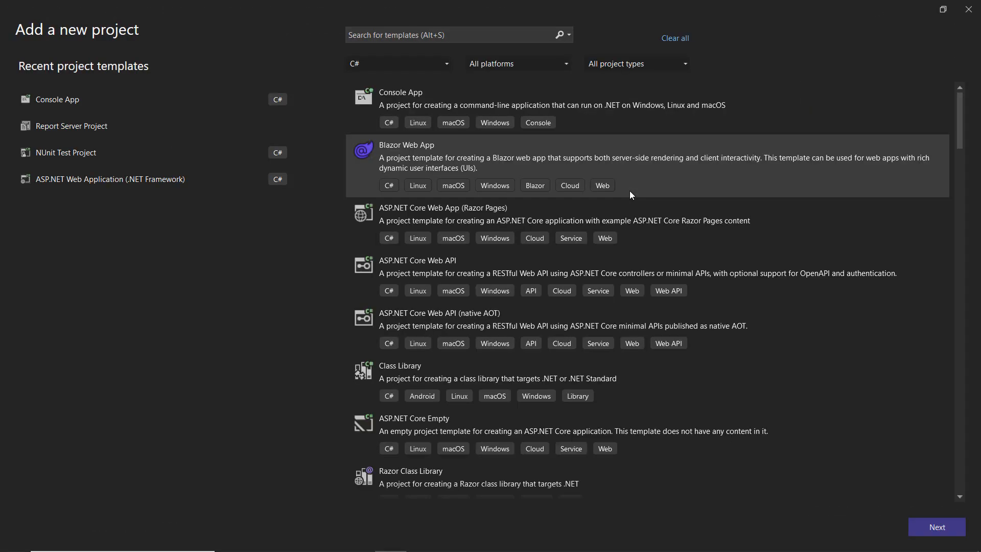
left_click(481, 35)
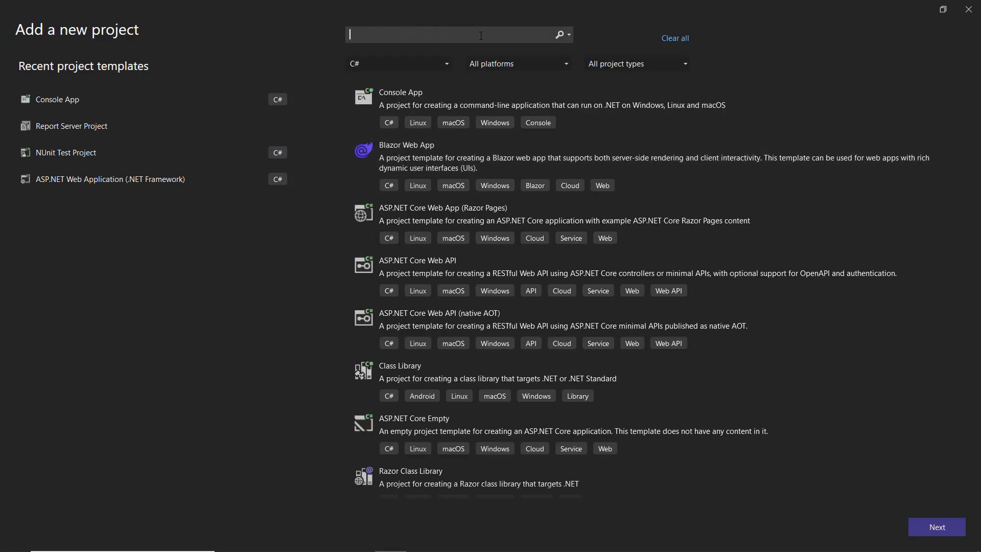
type("report")
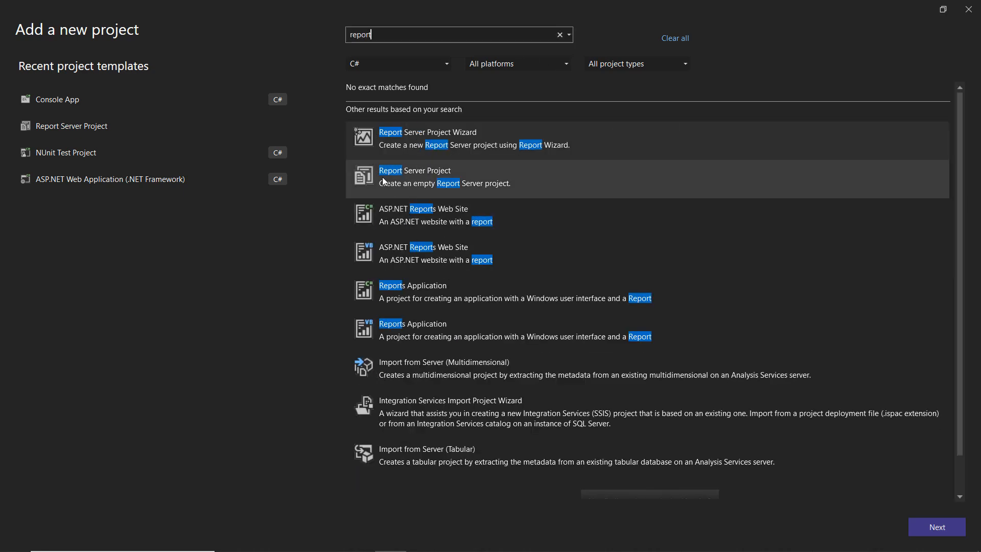
left_click(425, 171)
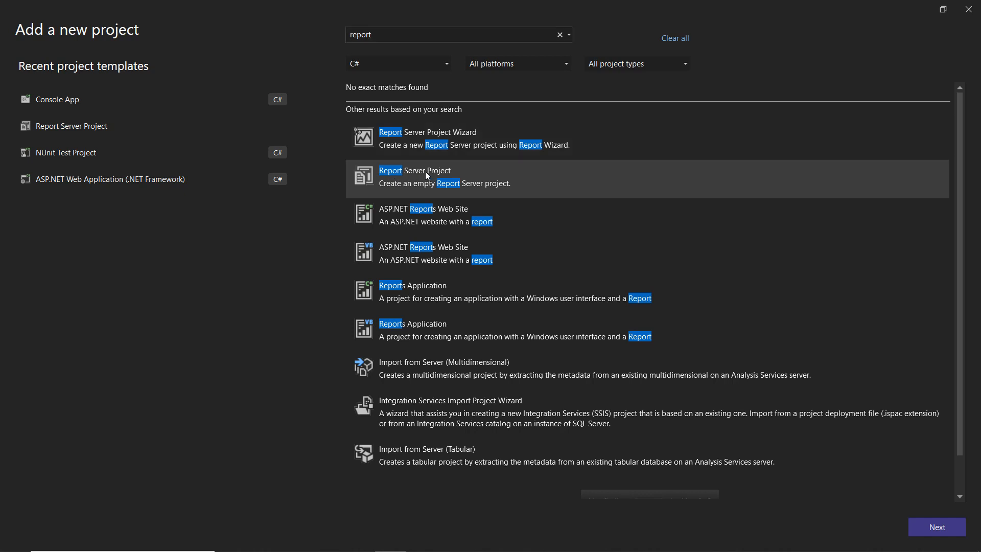
left_click(939, 529)
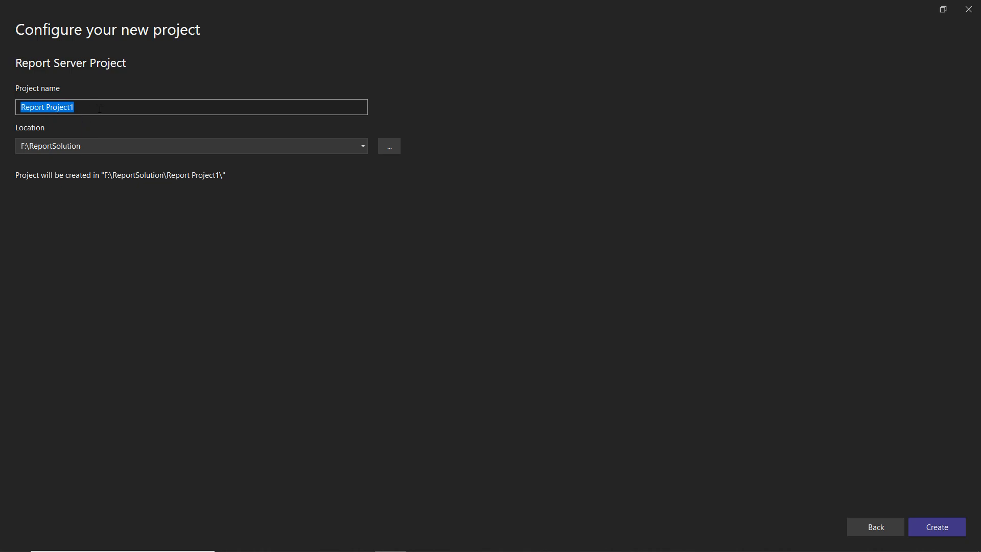
Name the project Report Project, select the F:\ReportSolution folder as its location and create it.
left_click(104, 108)
key("BackSpace")
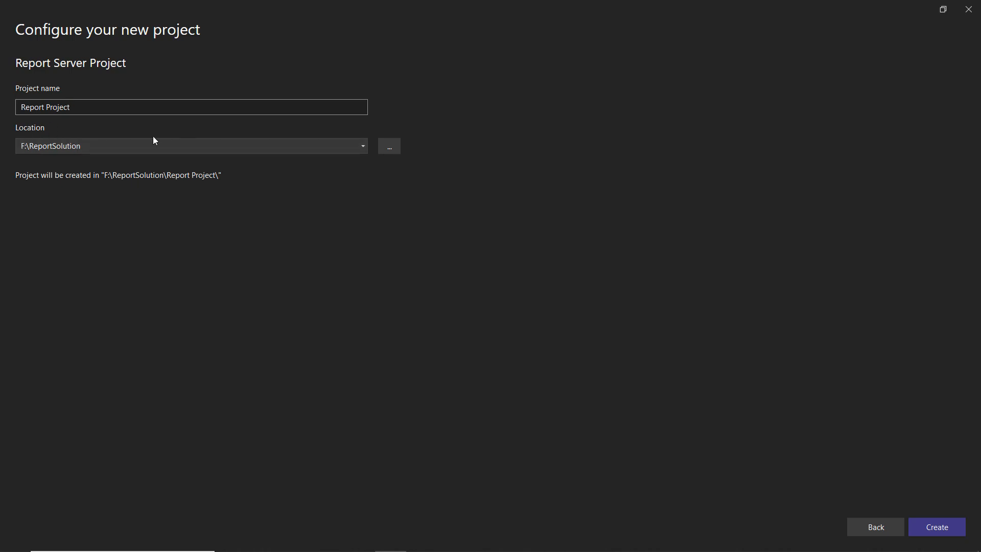
left_click(398, 147)
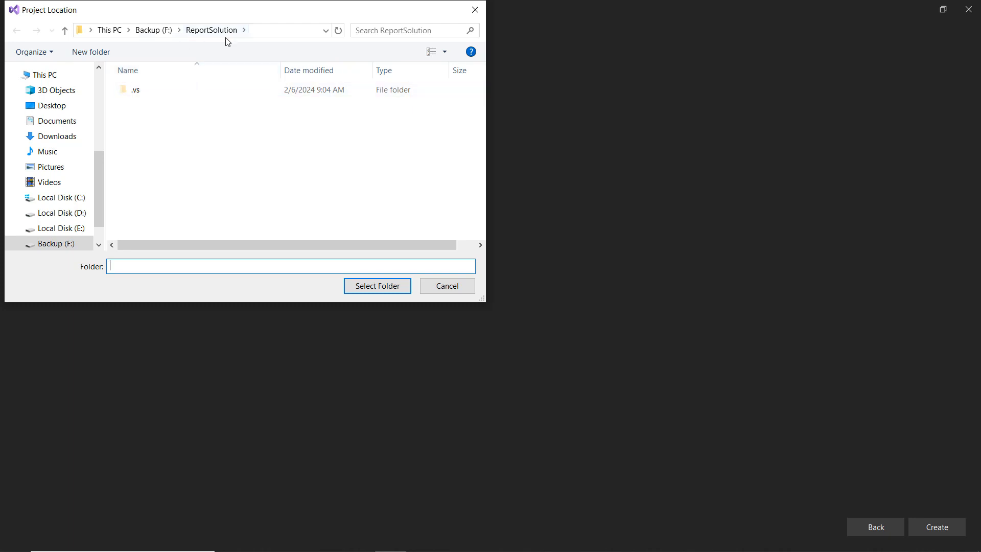
left_click(362, 286)
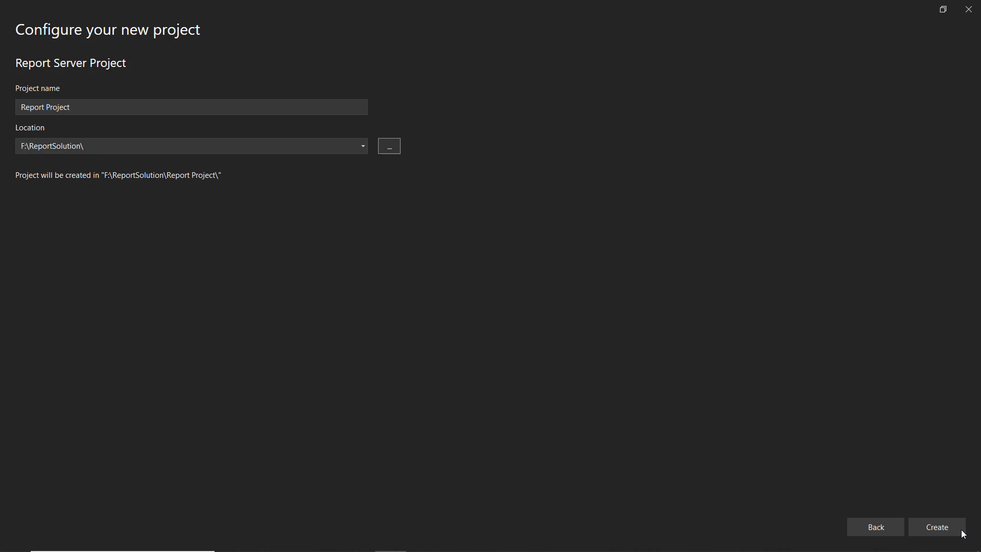
left_click(931, 527)
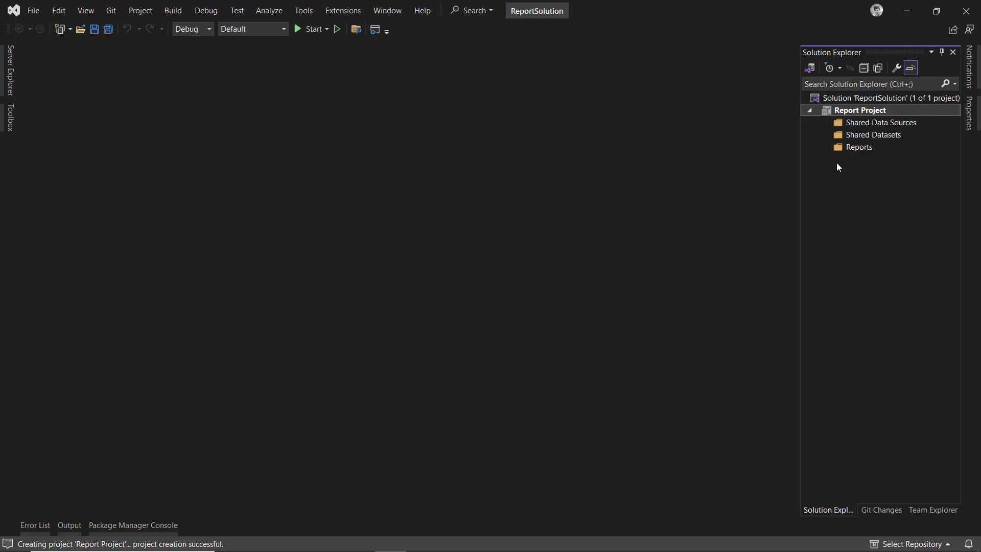
Add a new shared data source to Report Project, naming it DataSource with the type Microsoft SQL Server.
left_click(864, 124)
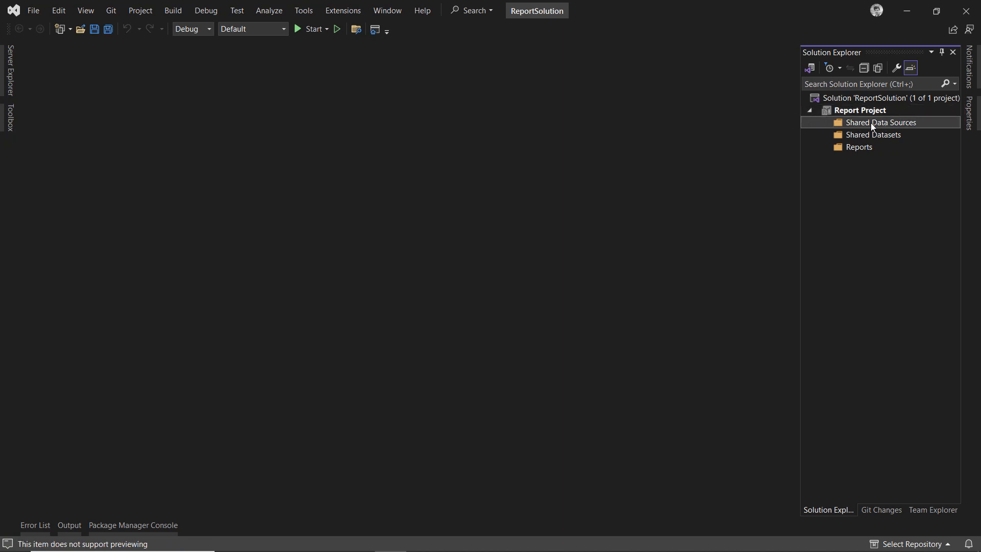
right_click(872, 123)
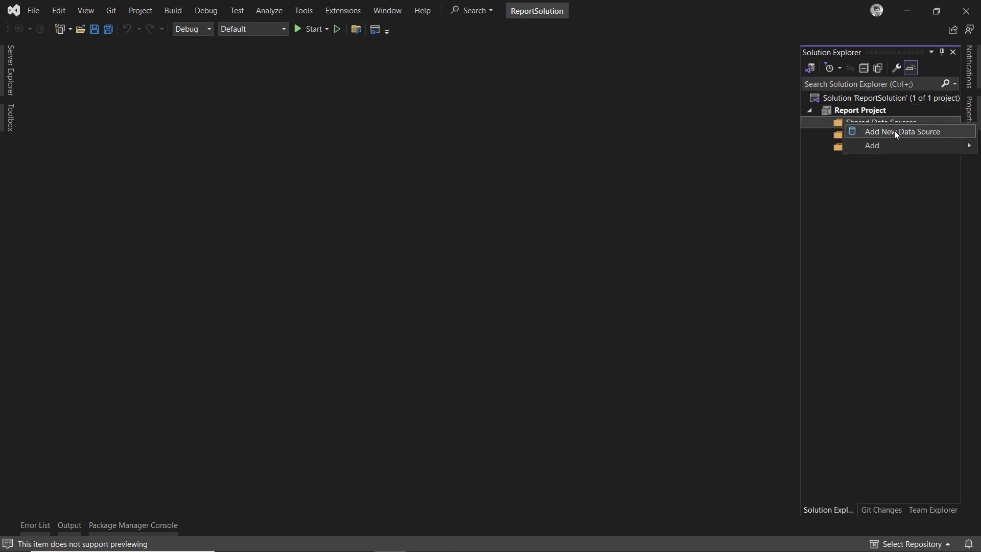
left_click(910, 132)
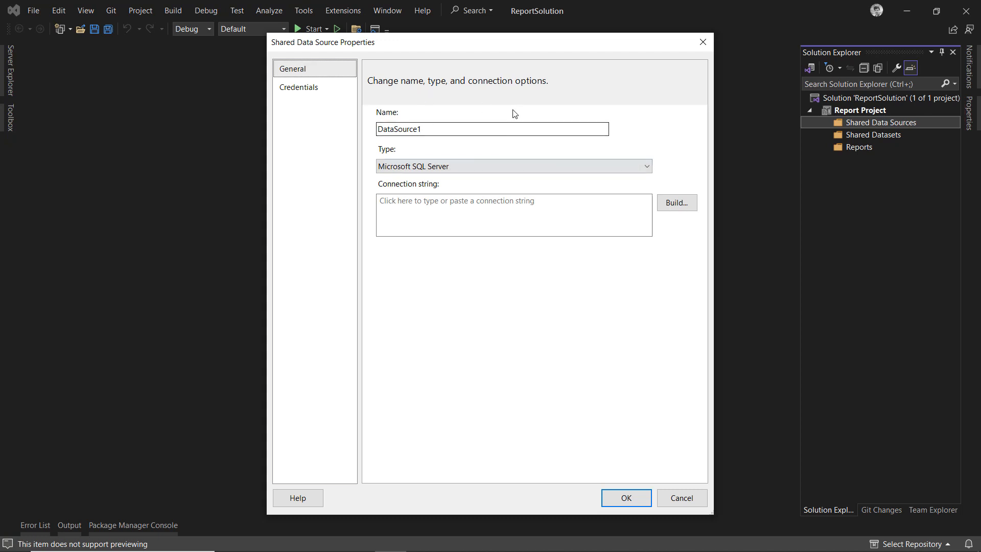
left_click(428, 130)
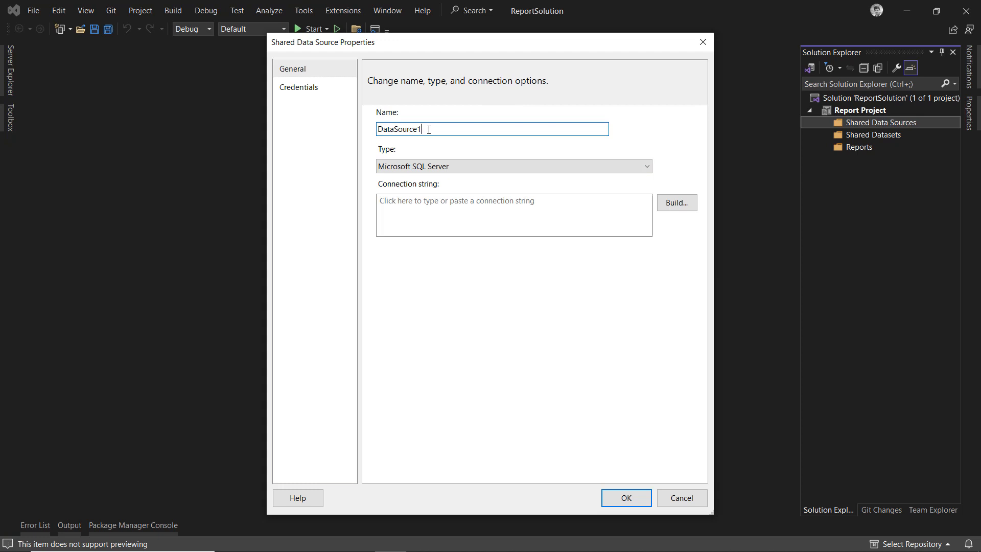
key("BackSpace")
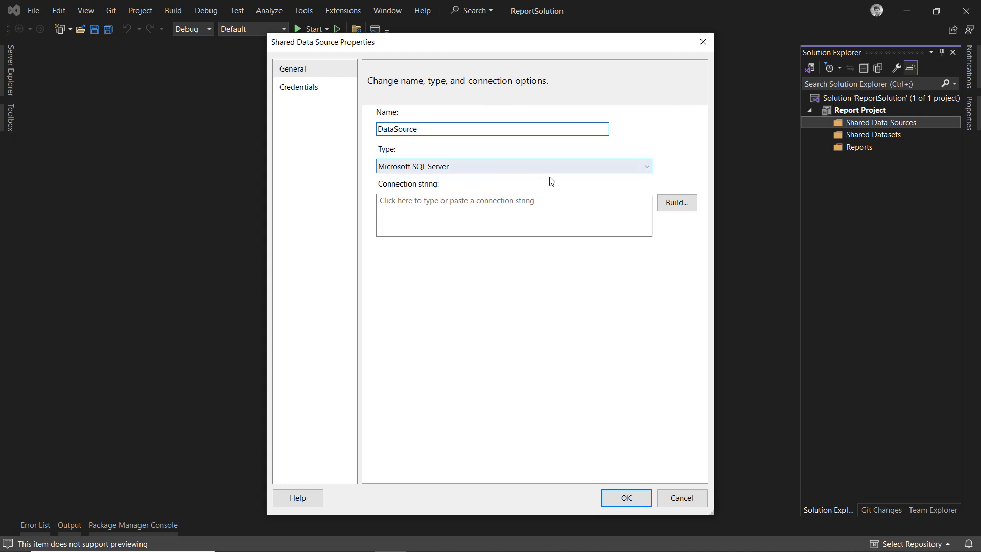
left_click(646, 169)
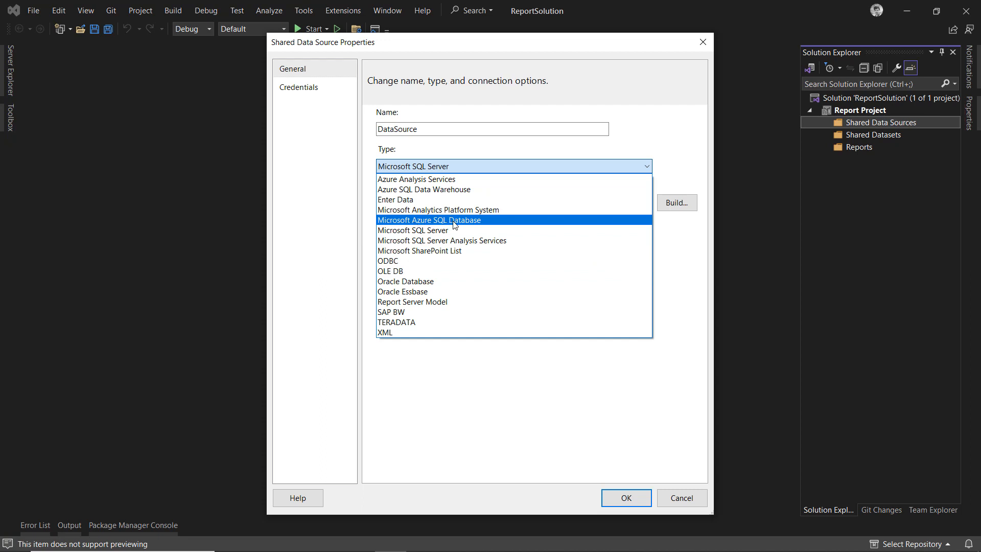
left_click(429, 233)
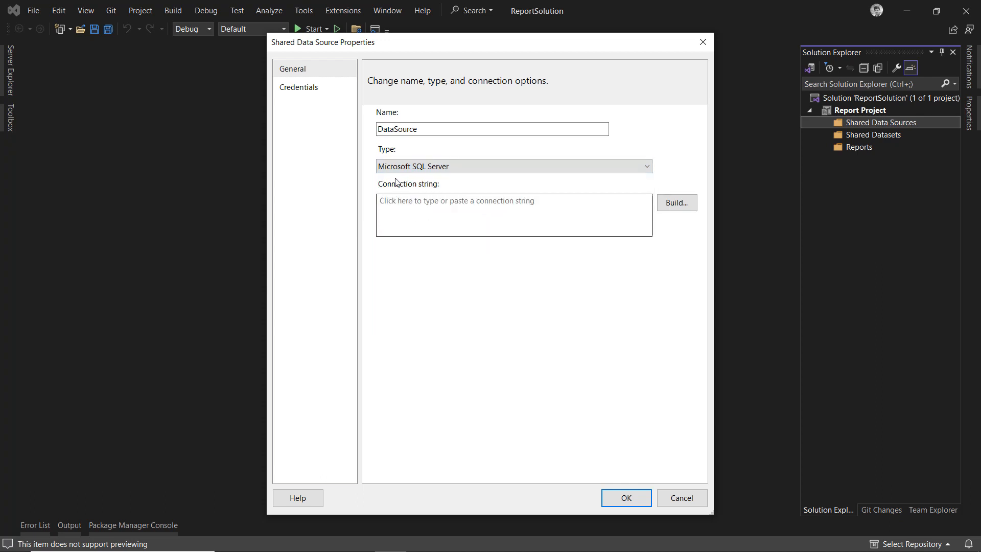
Start building DataSource's connection string and set the server name to DESKTOP-UURN988\MSSQLSERVER2022, checking it in SQL Server Management Studio's connection dialog.
left_click(432, 201)
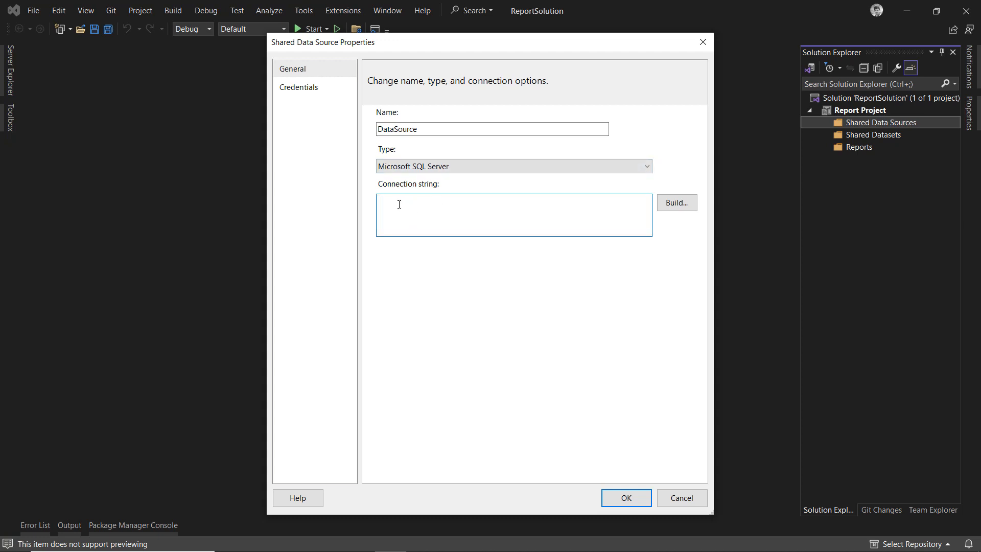
left_click(676, 205)
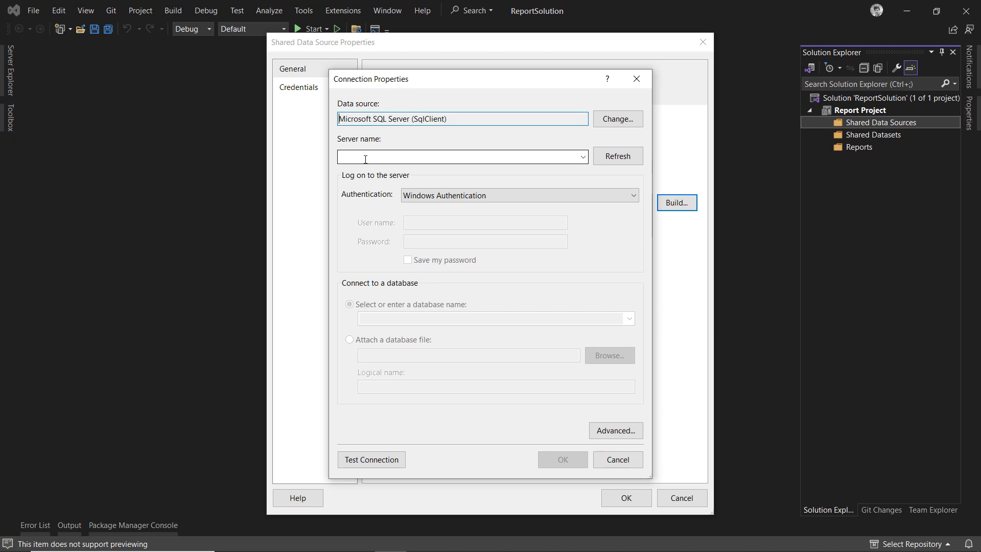
left_click(583, 156)
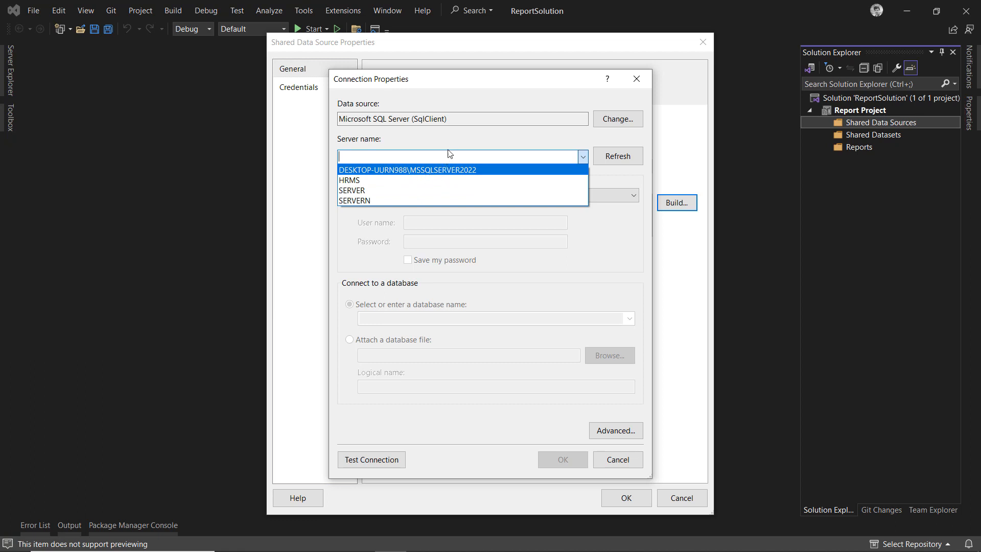
left_click(459, 139)
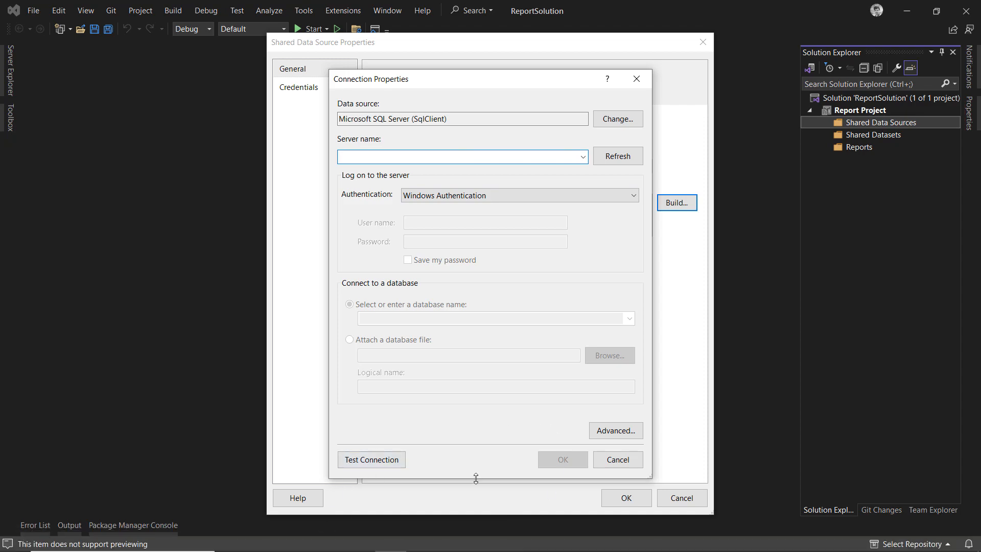
left_click(547, 539)
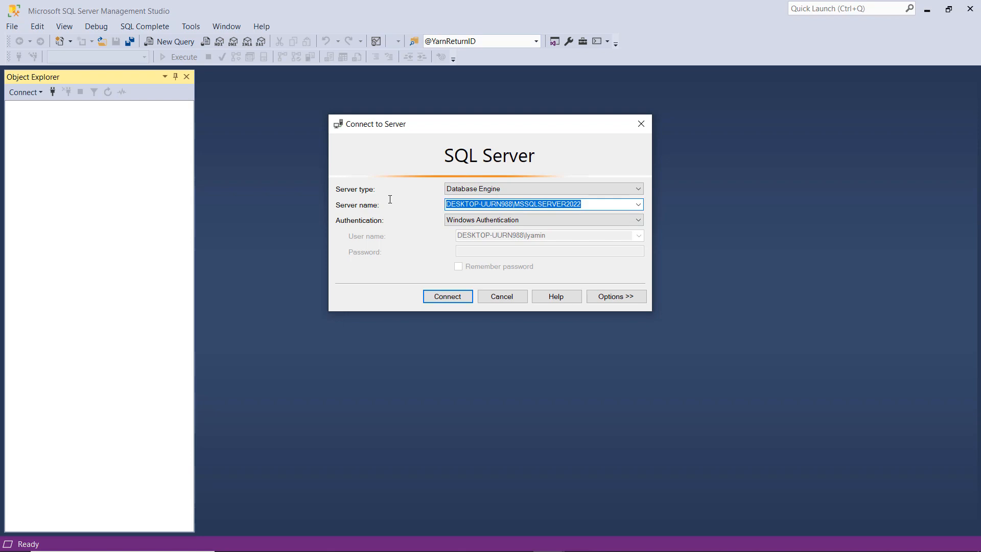
left_click(503, 297)
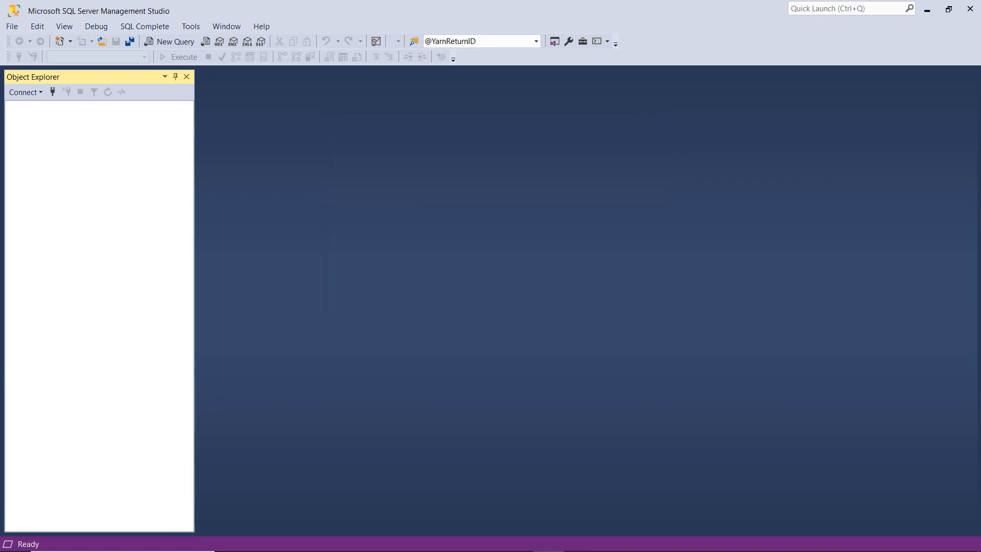
left_click(927, 10)
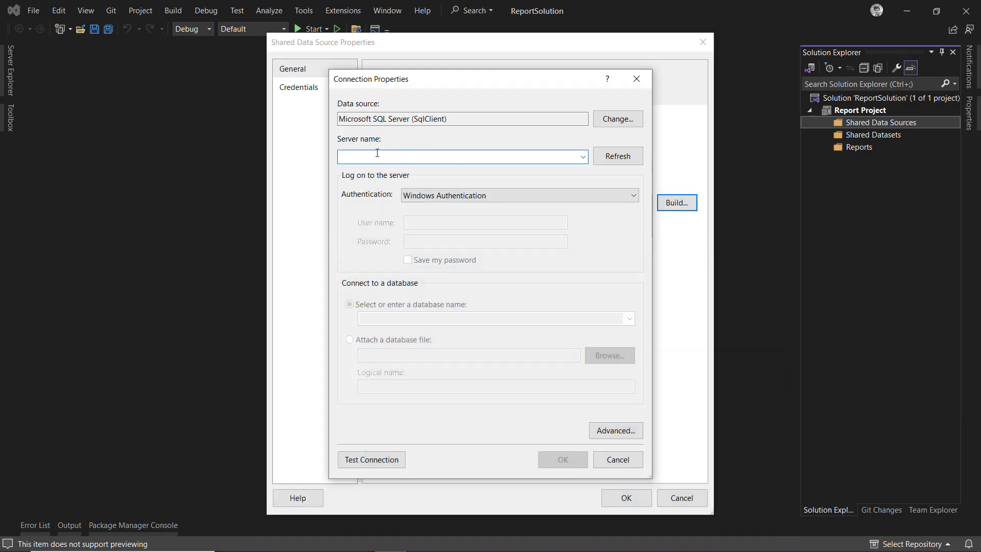
type("DESKTOP-UURN988\\MSSQLSERVER2022")
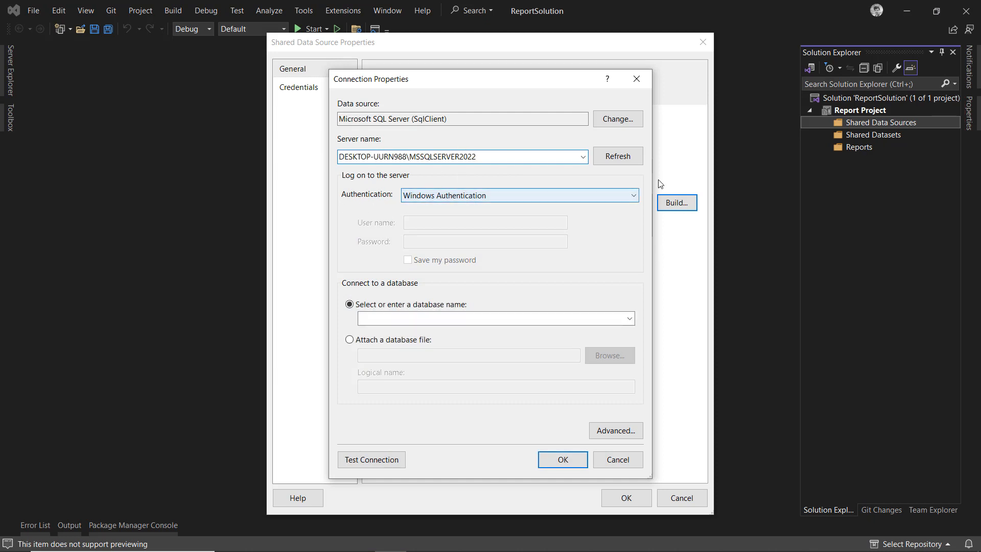
Choose Windows Authentication for the server logon and select AdventureWorks2022 as the database to connect to.
left_click(627, 198)
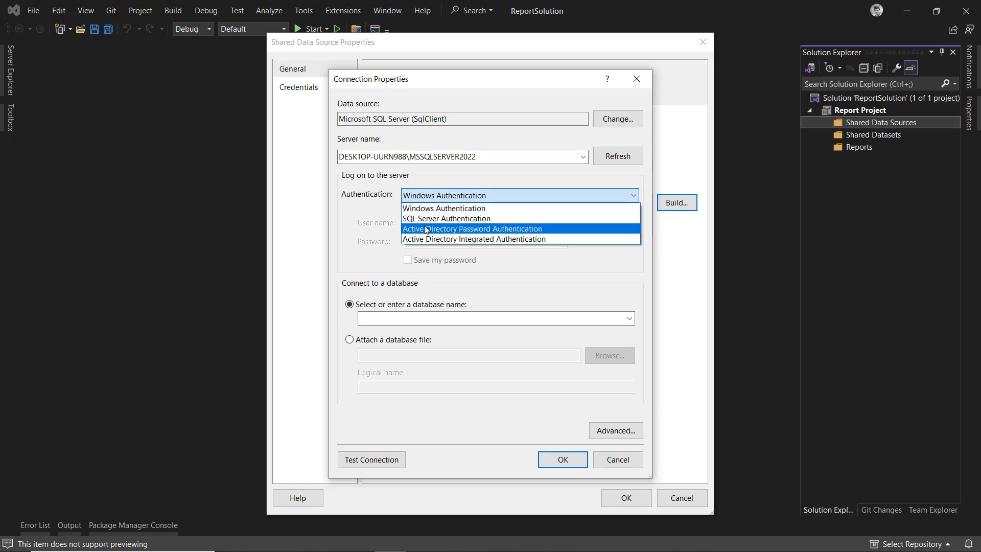
left_click(449, 211)
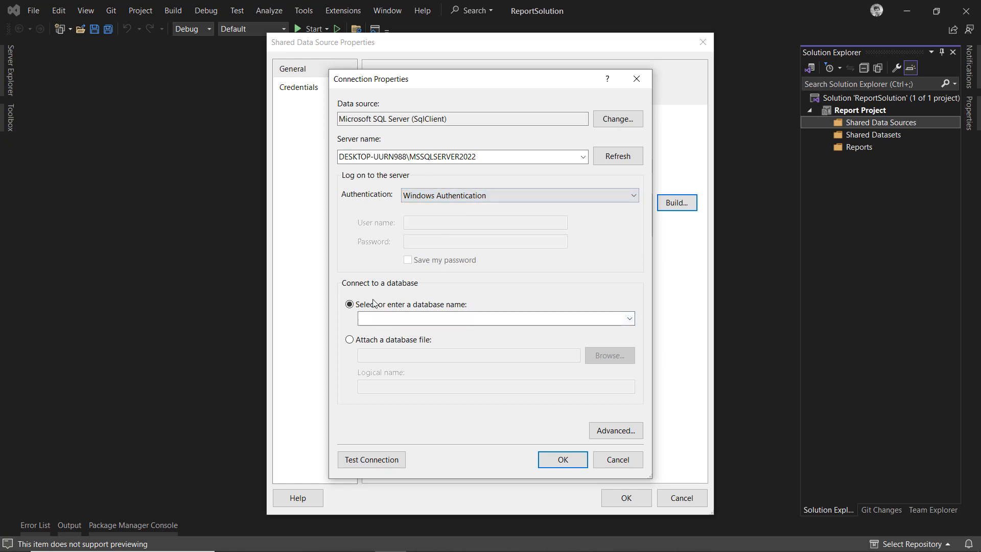
left_click(629, 318)
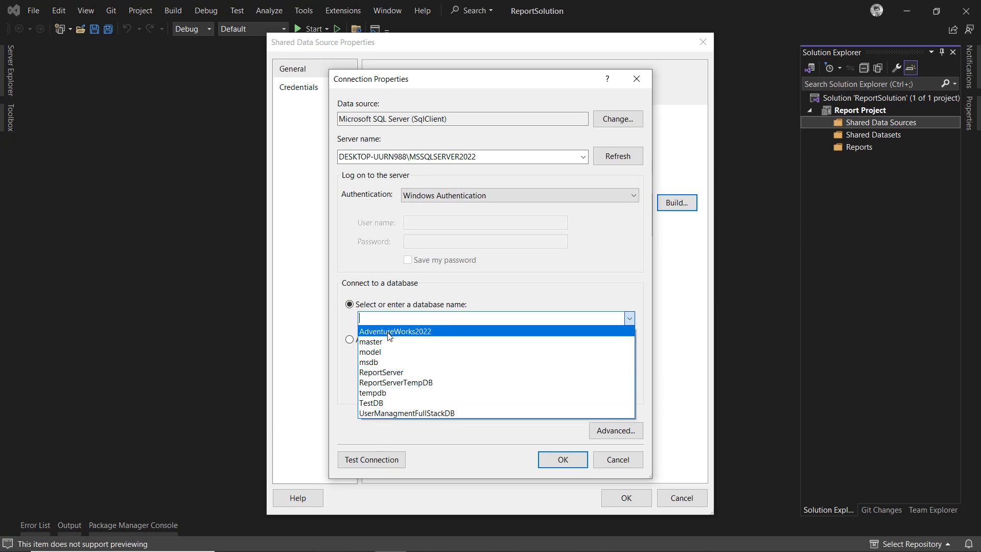
left_click(408, 332)
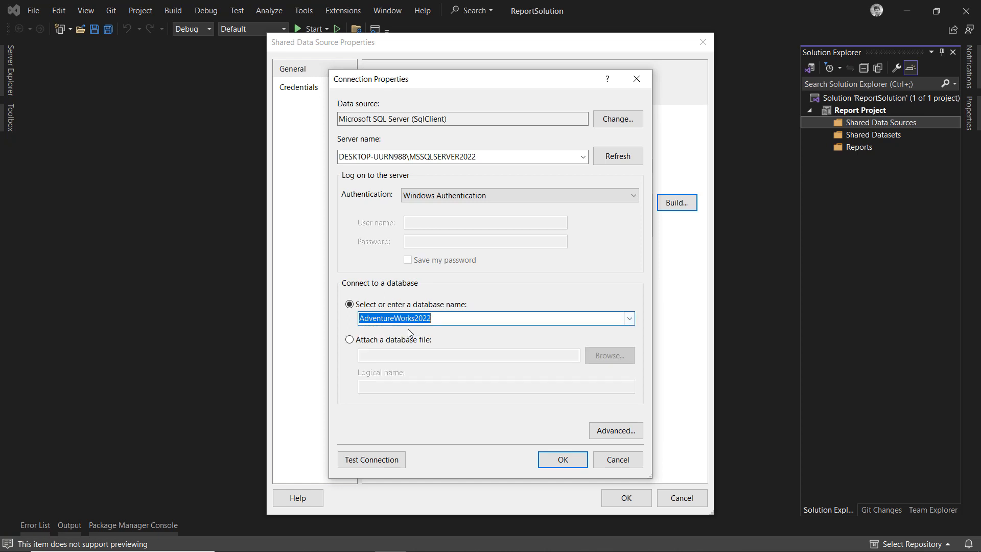
Test the connection to the AdventureWorks2022 database and accept the connection properties.
left_click(360, 463)
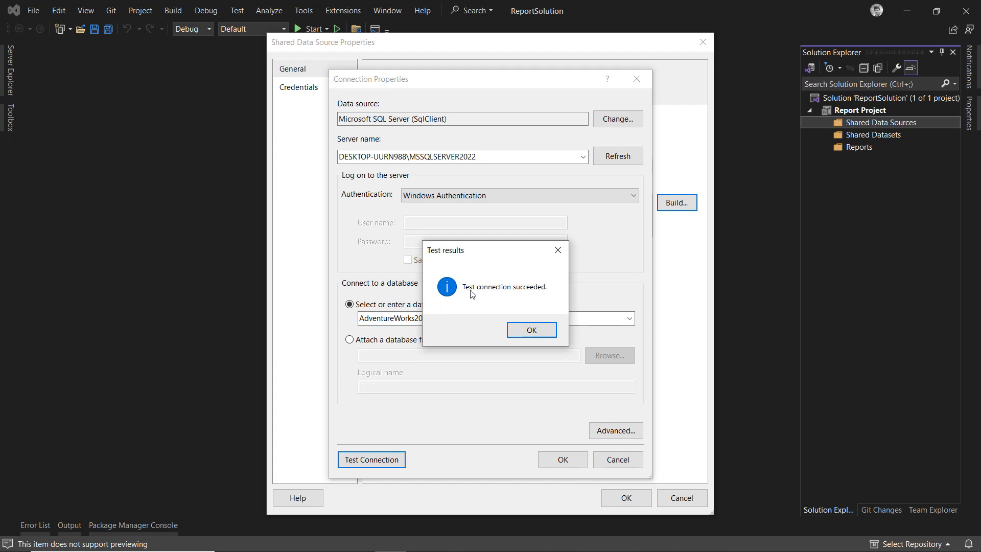
left_click(539, 329)
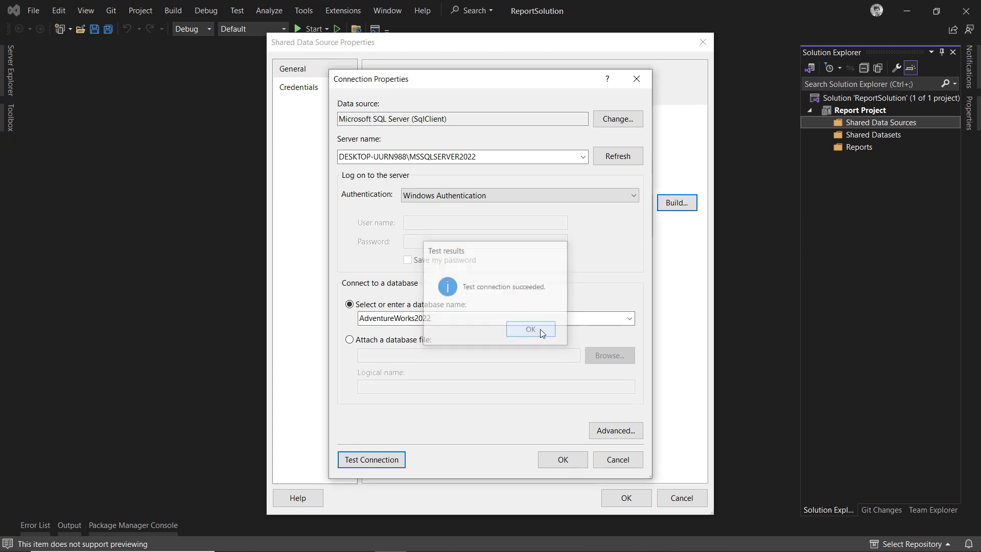
left_click(572, 459)
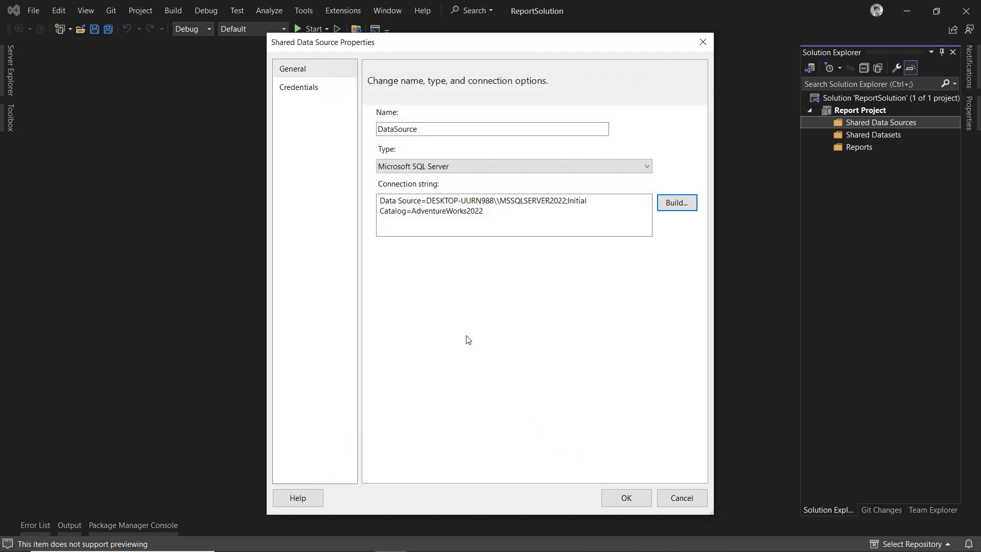
Review the data source's credential options, keep Use Windows Authentication (integrated security) and save the shared data source.
left_click(300, 87)
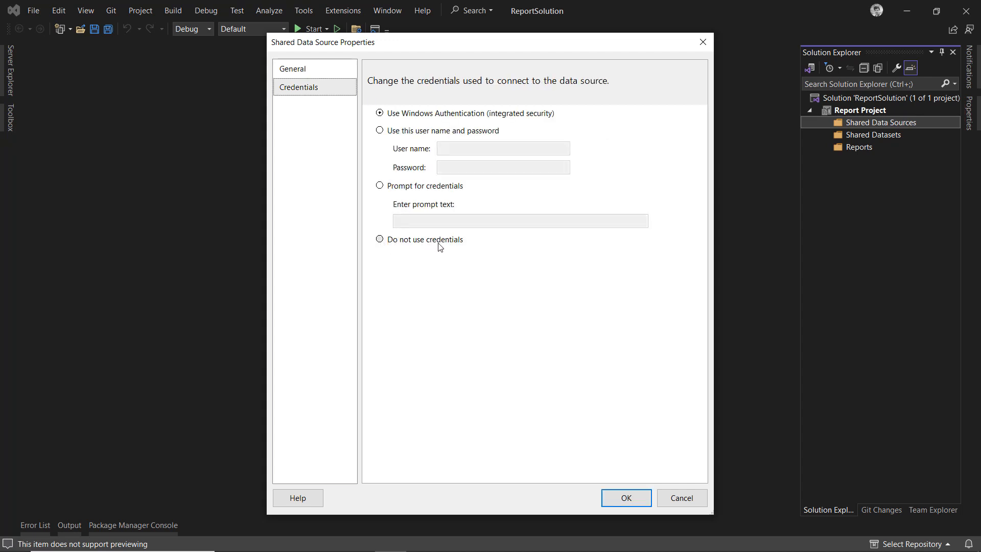
left_click(380, 240)
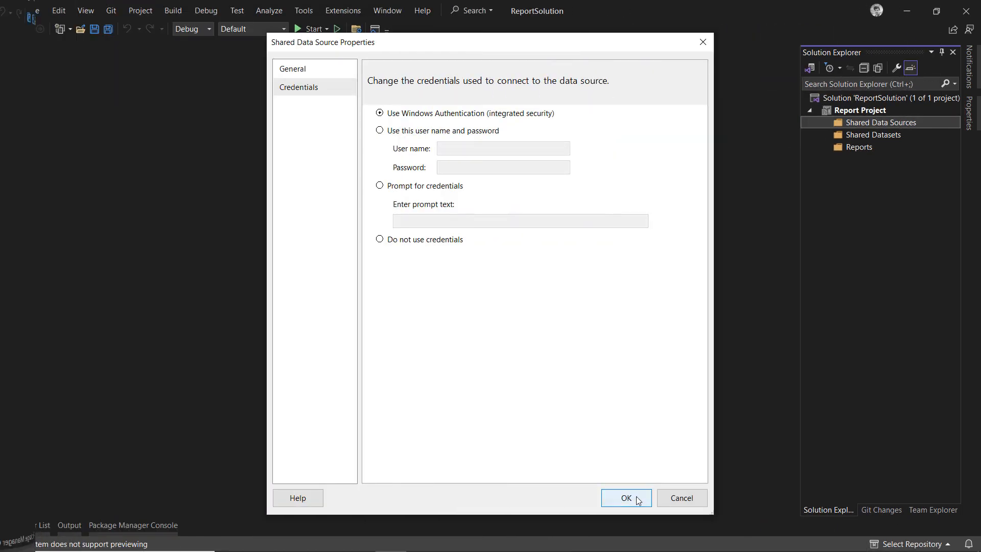
left_click(627, 498)
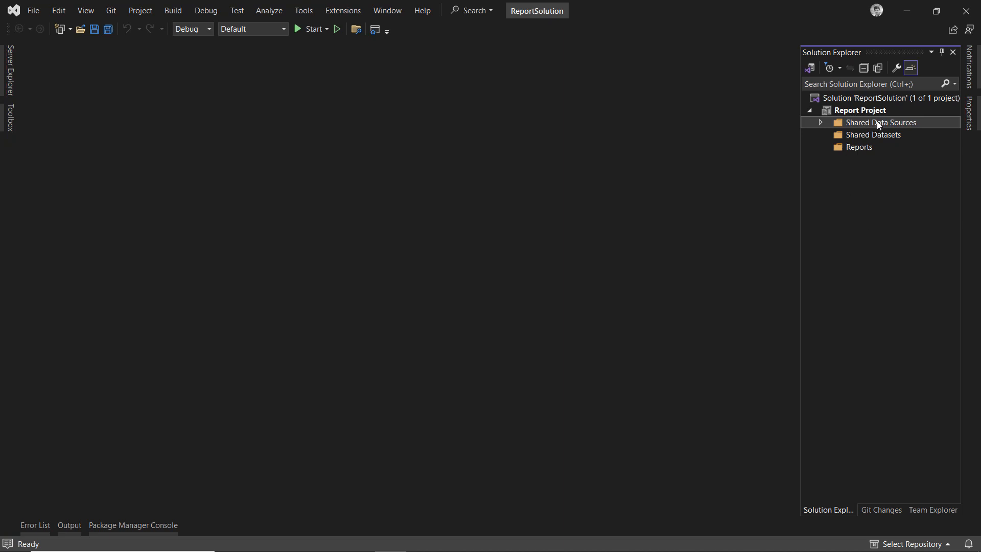
Add a new shared dataset to Report Project, naming it DataSet and keeping DataSource as its data source.
right_click(854, 134)
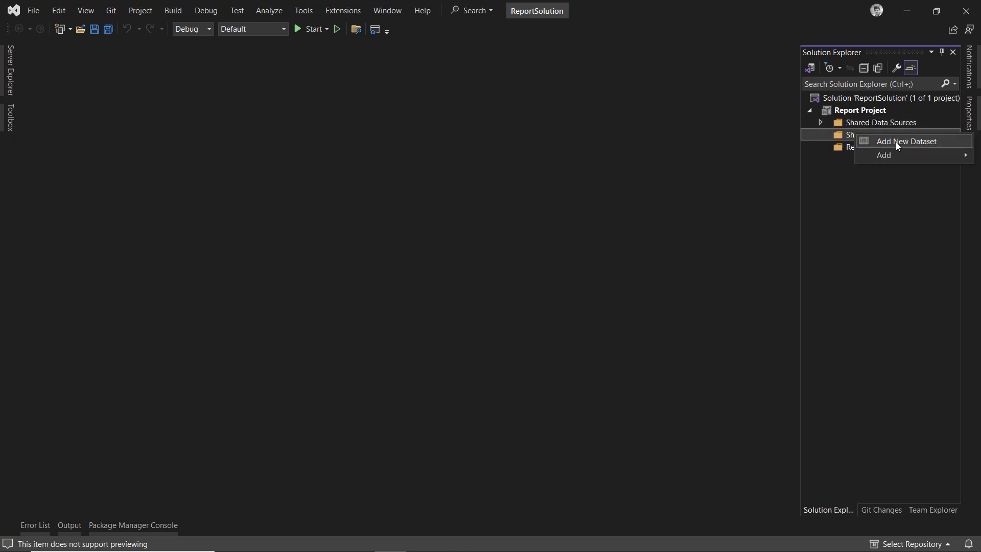
left_click(894, 142)
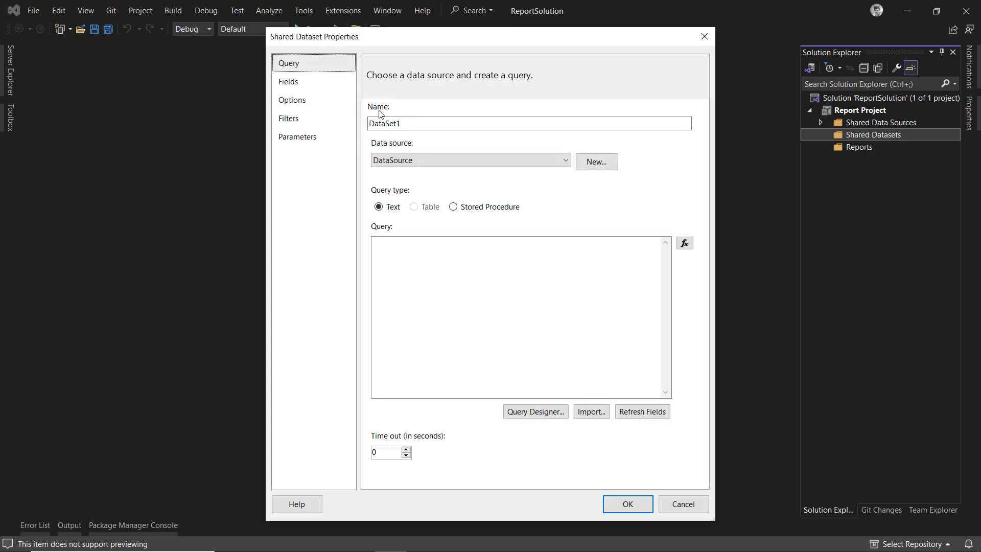
left_click(416, 121)
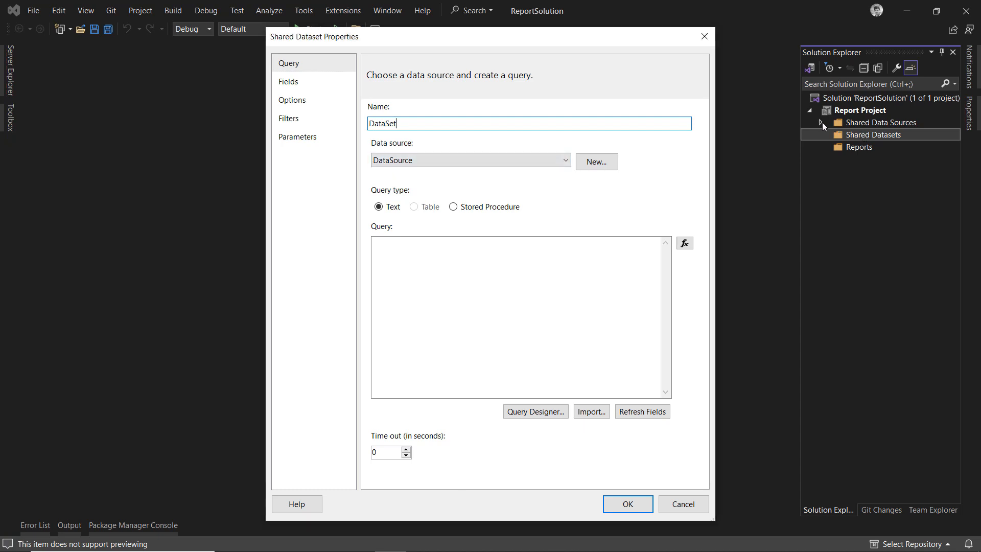
left_click(565, 161)
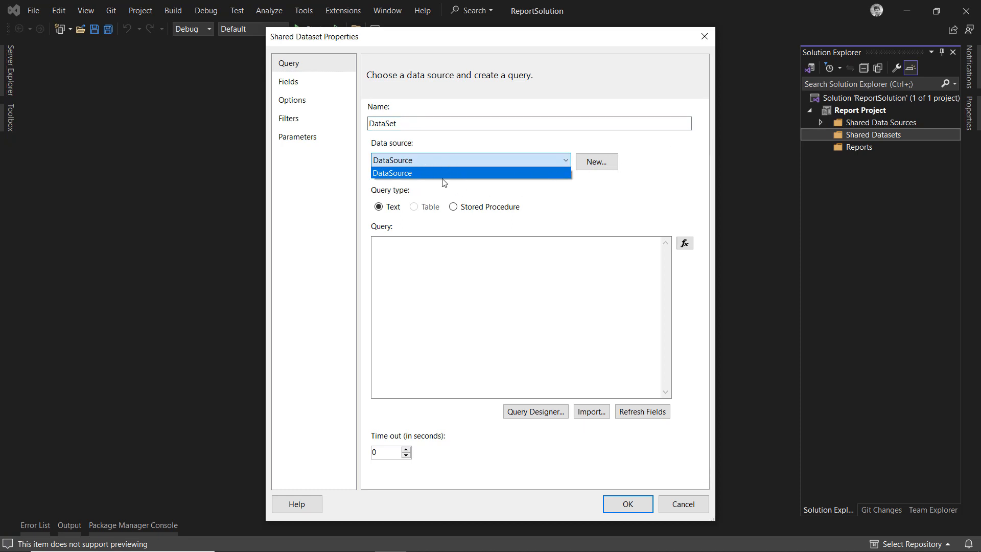
left_click(562, 200)
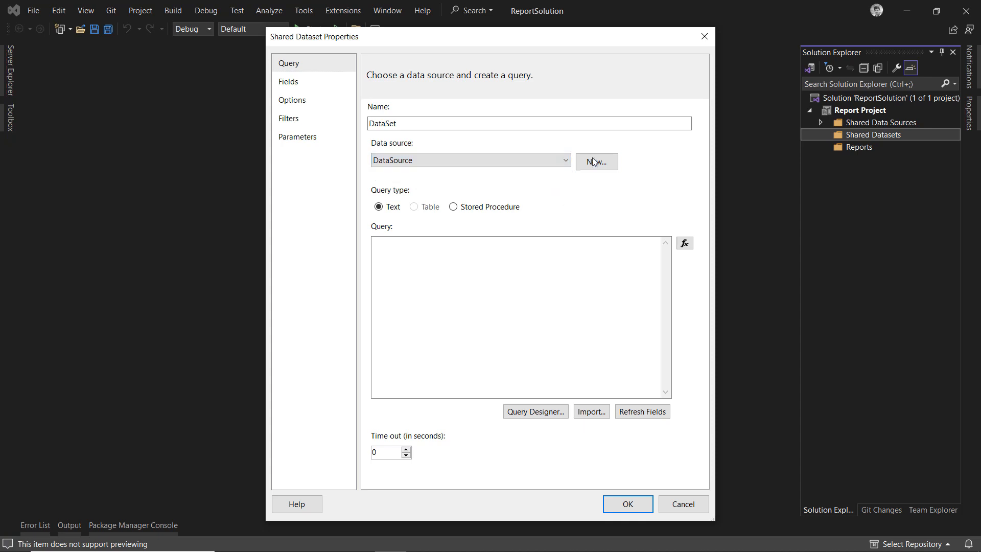
left_click(594, 162)
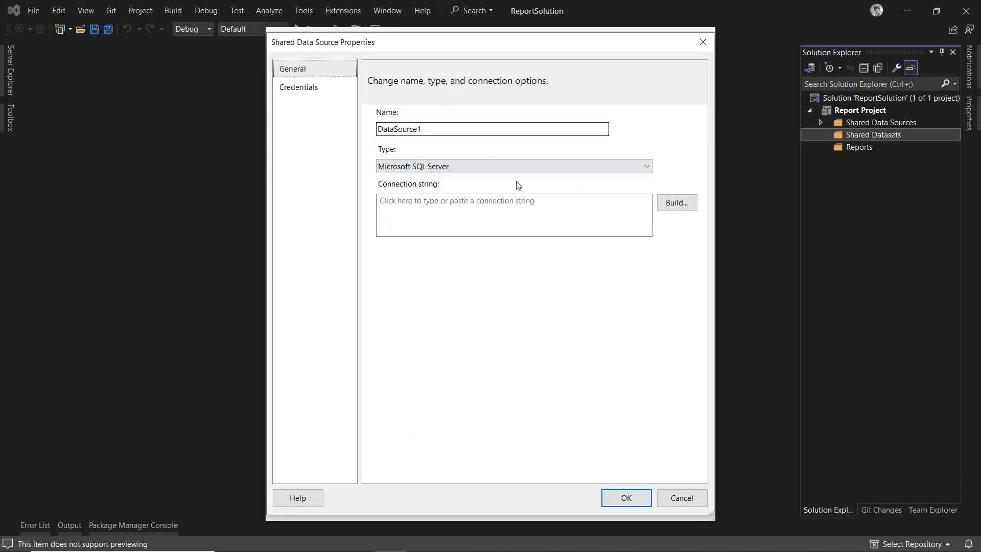
left_click(690, 500)
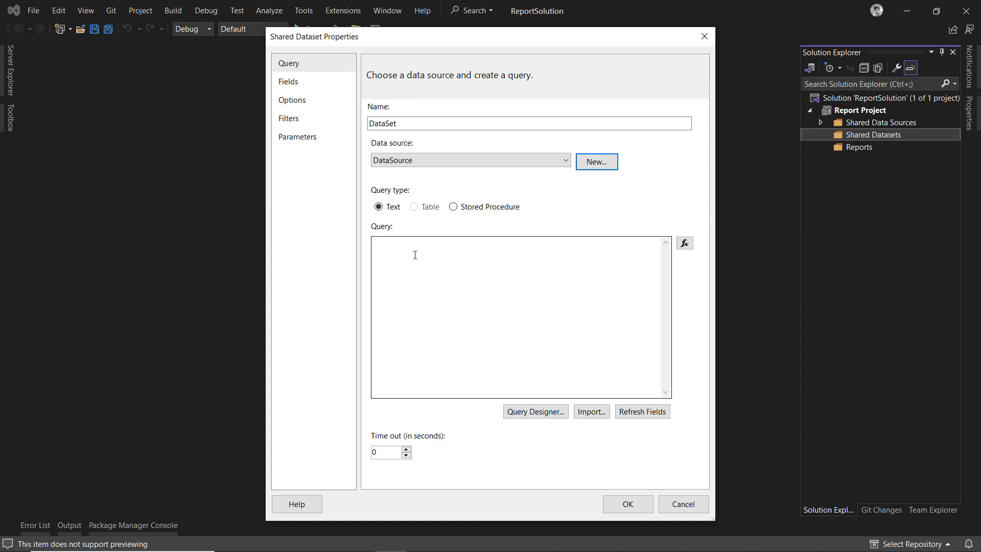
left_click(455, 208)
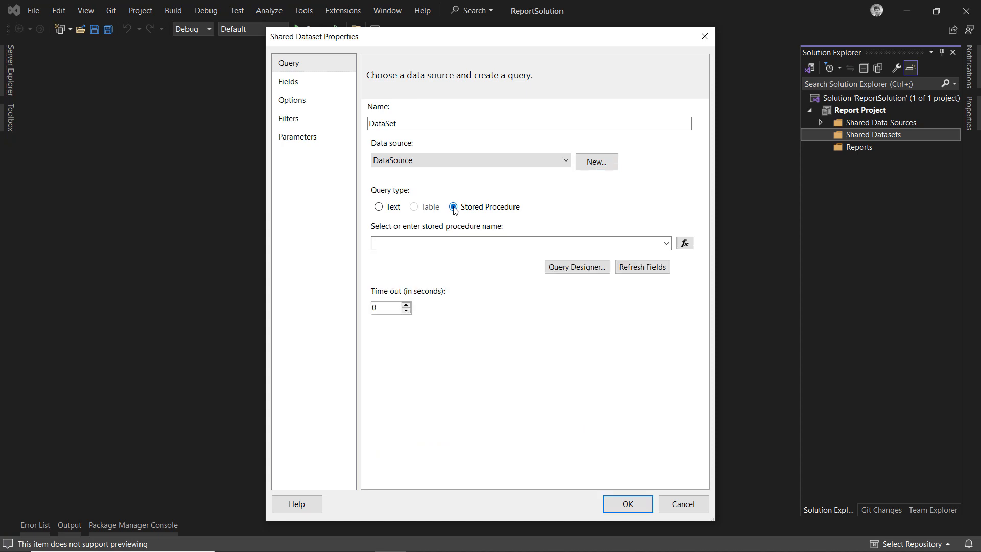
left_click(667, 243)
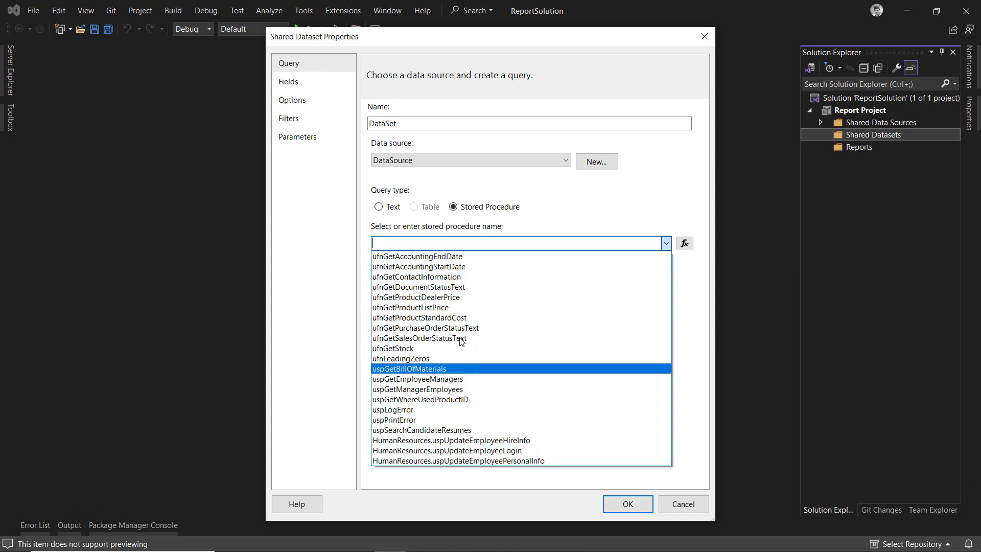
left_click(543, 229)
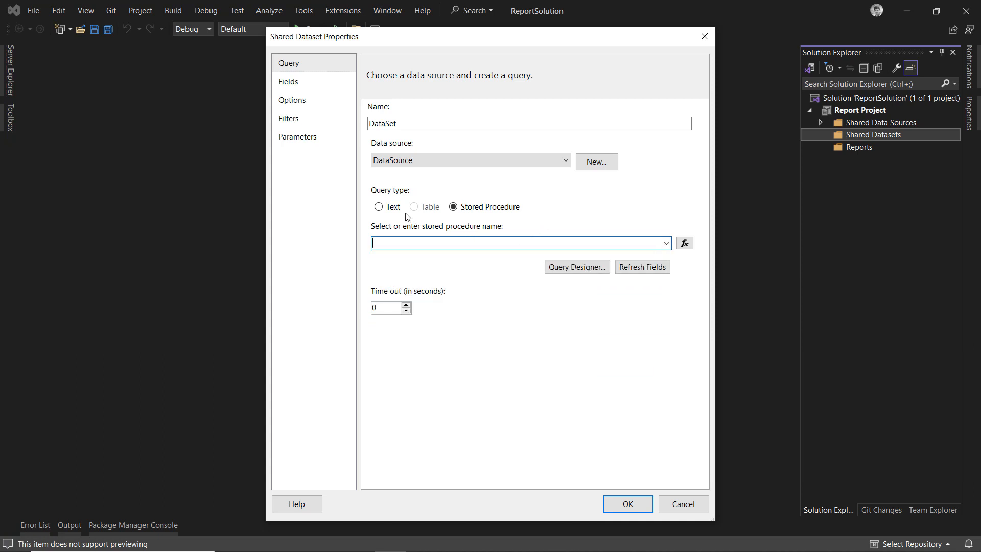
left_click(376, 207)
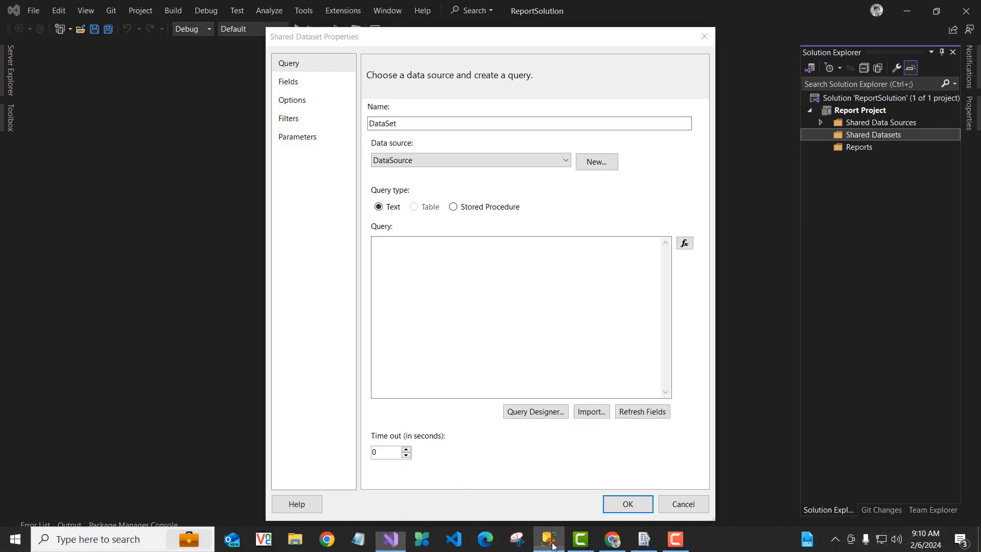
Switch to SQL Server Management Studio, expand the server's databases and open a new query on AdventureWorks2022.
left_click(548, 545)
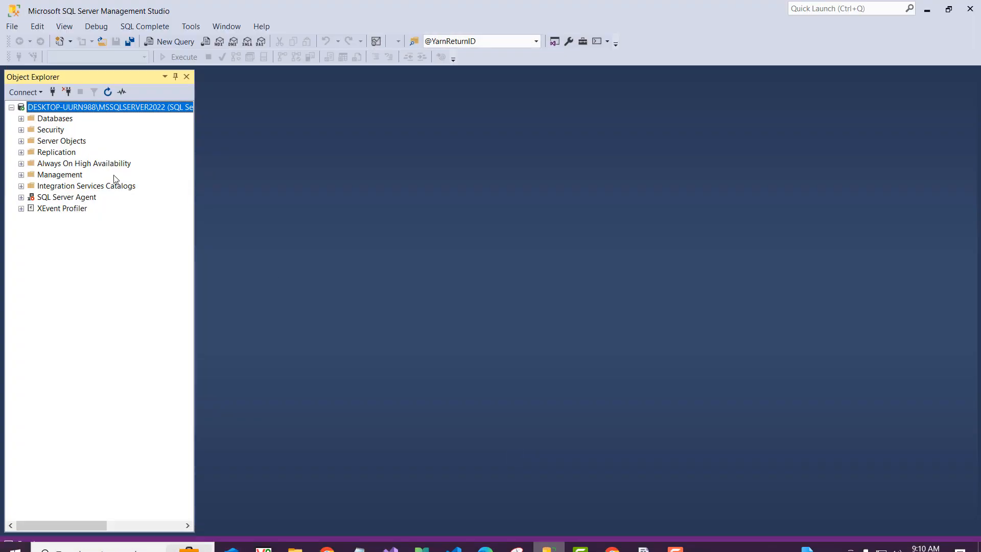
left_click(21, 119)
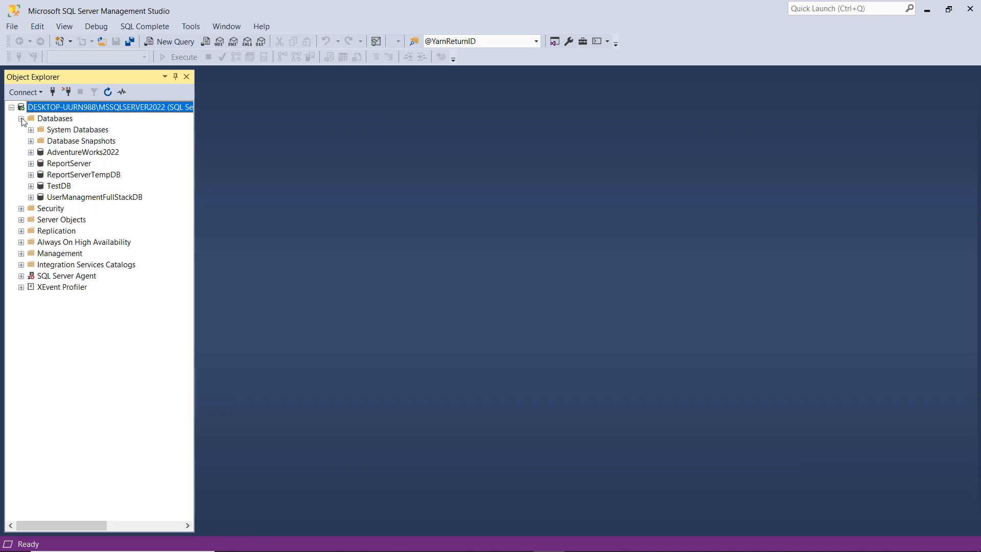
right_click(68, 153)
left_click(104, 171)
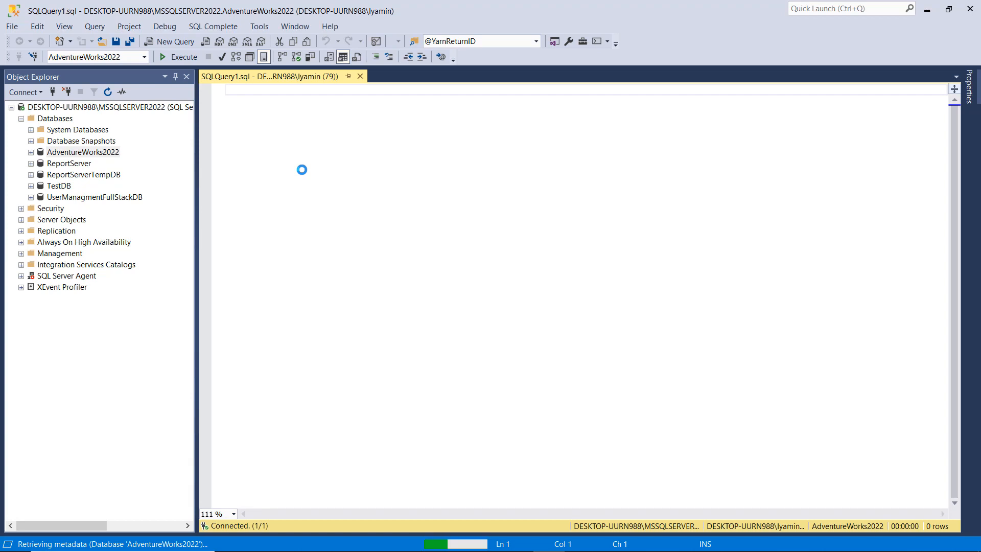
Write a query selecting all columns from the [Sales].[SalesTerritory] table, inserting the table name from the AdventureWorks2022 tables.
type("sele")
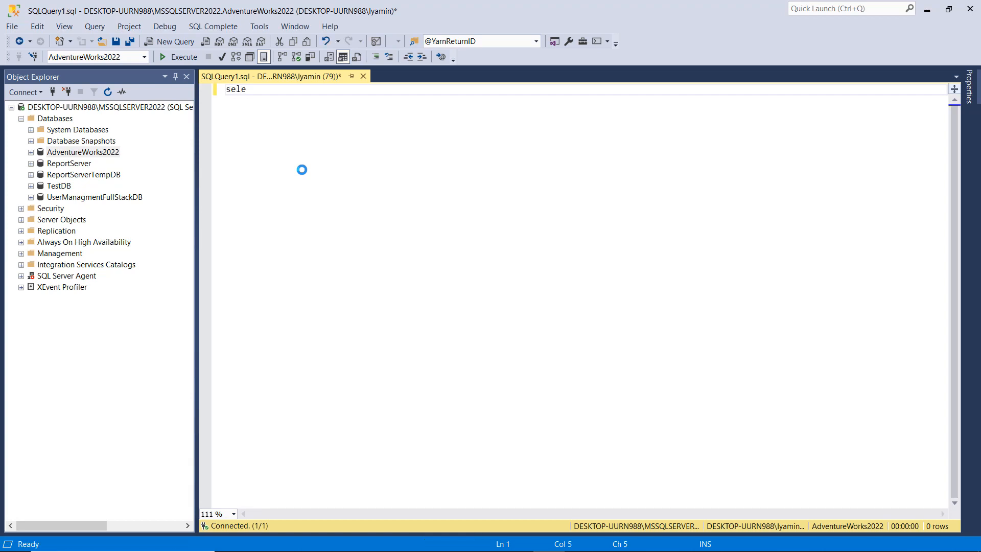
type("ct * from s")
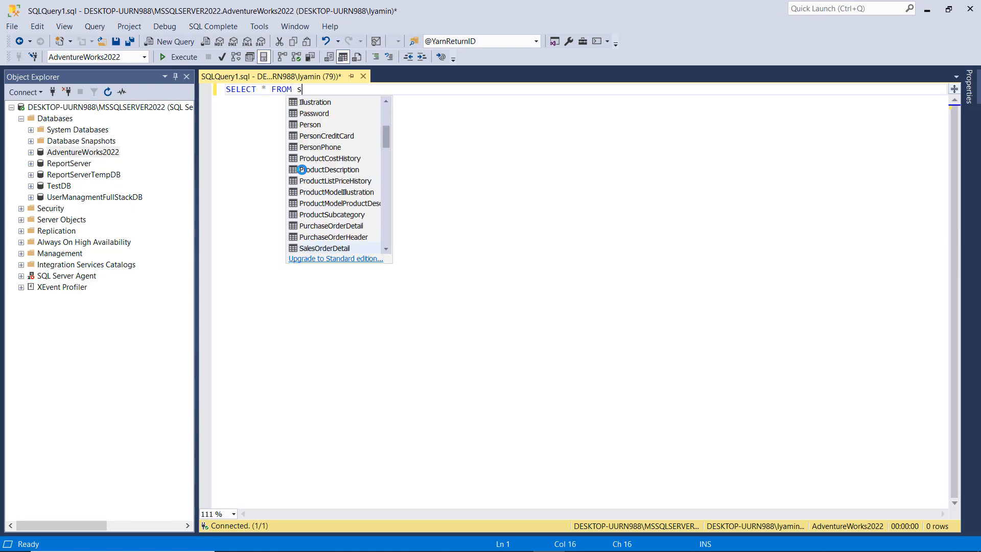
left_click_drag(99, 388, 351, 98)
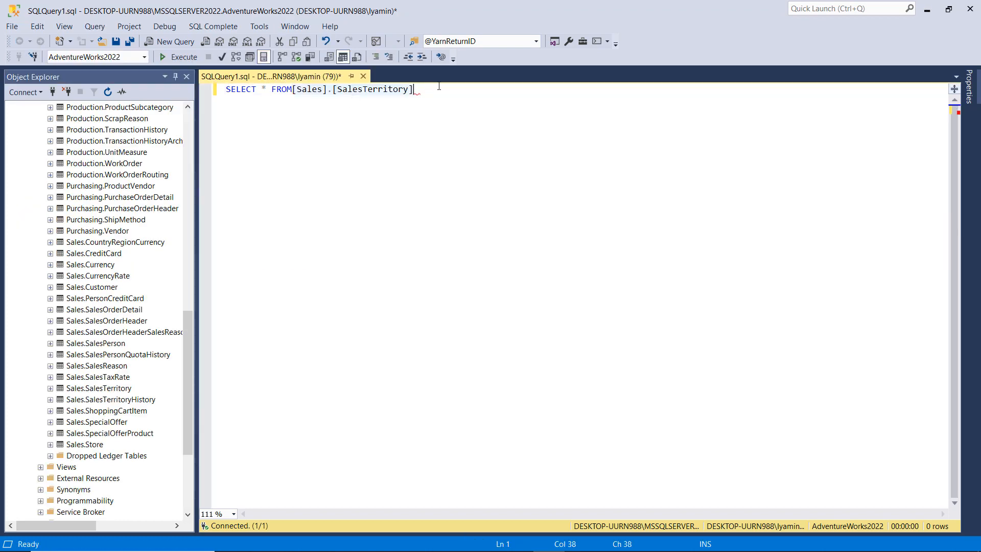
Run the SELECT query on [Sales].[SalesTerritory] to check the rows it returns.
key("Home")
left_click(391, 88)
key("F5")
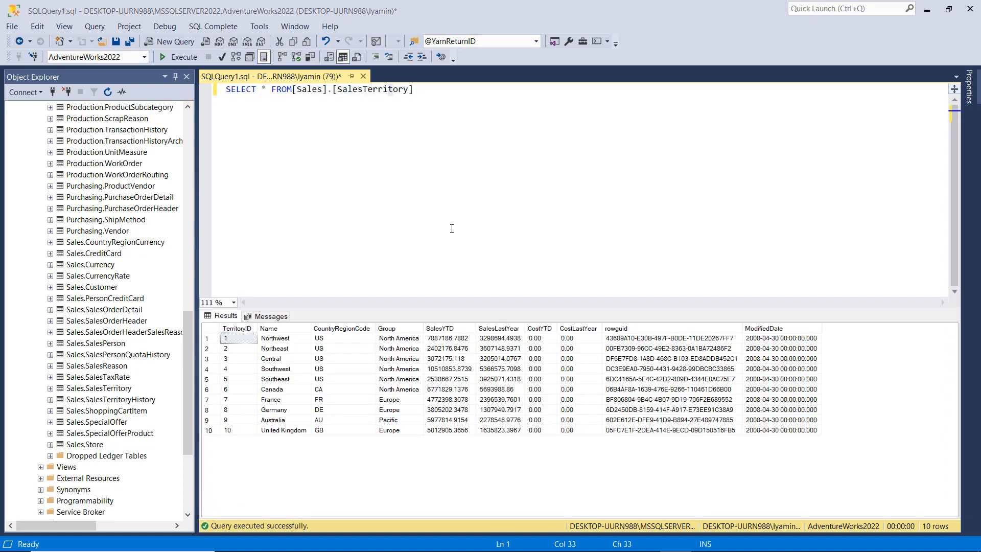
left_click(427, 96)
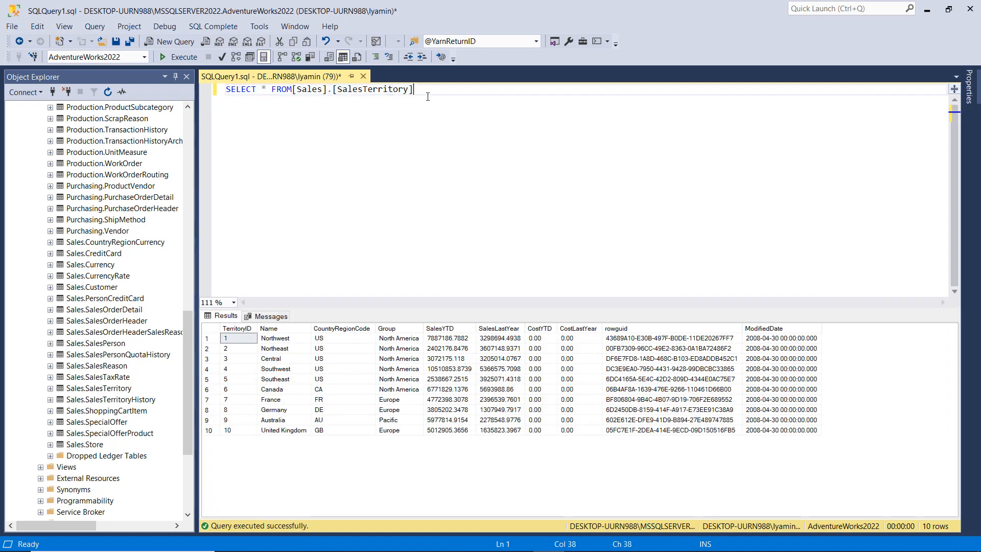
Insert a space between FROM and [Sales].[SalesTerritory] and copy the whole query.
left_click(293, 89)
left_click(455, 104)
key("shift+Home")
key("ctrl+c")
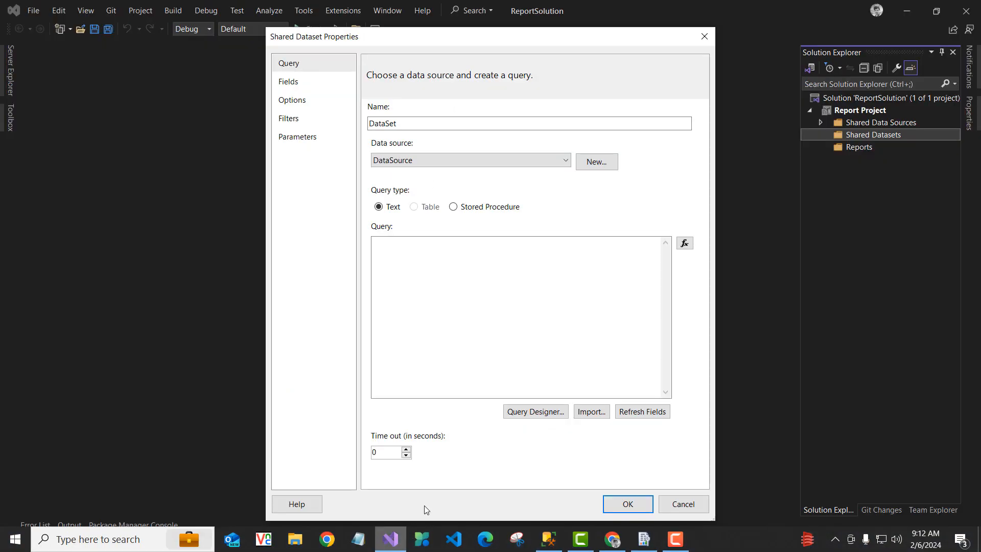
Switch back to Visual Studio, paste SELECT * FROM [Sales].[SalesTerritory] as the shared dataset's query and refresh its fields.
left_click(391, 545)
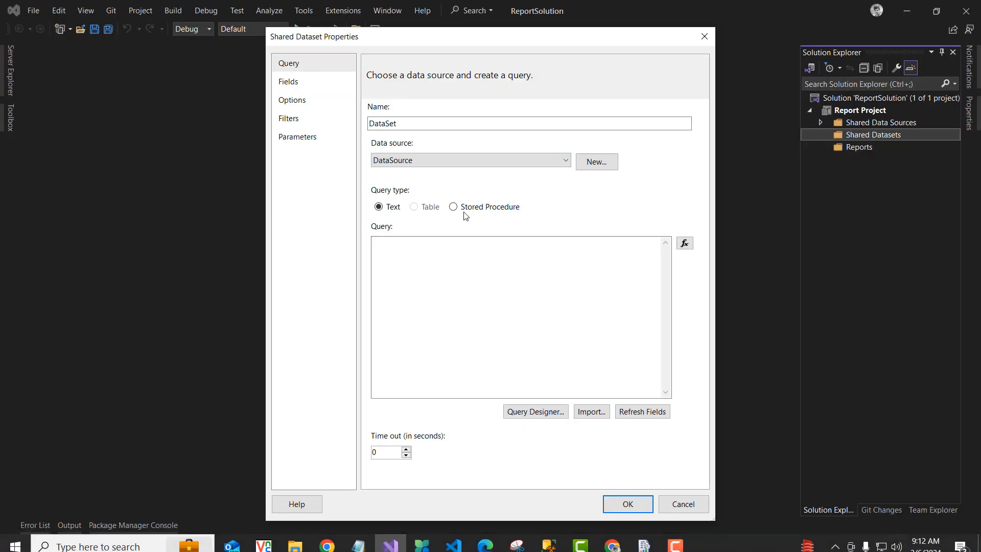
left_click(410, 252)
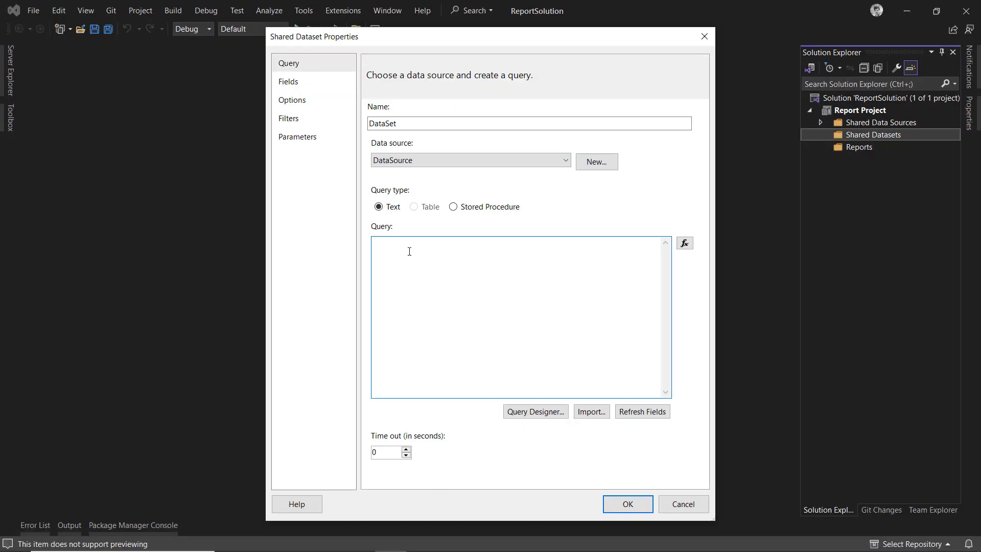
key("ctrl+v")
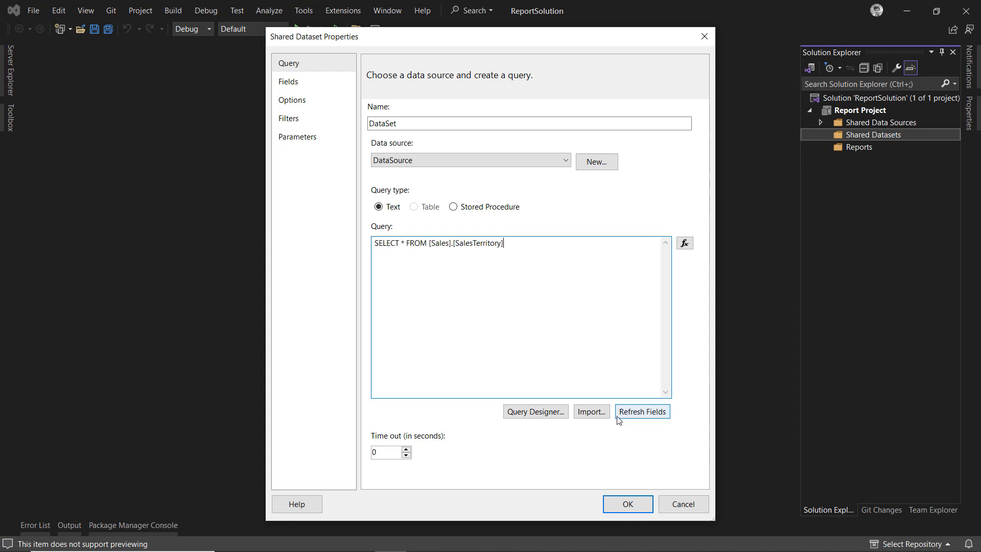
left_click(645, 413)
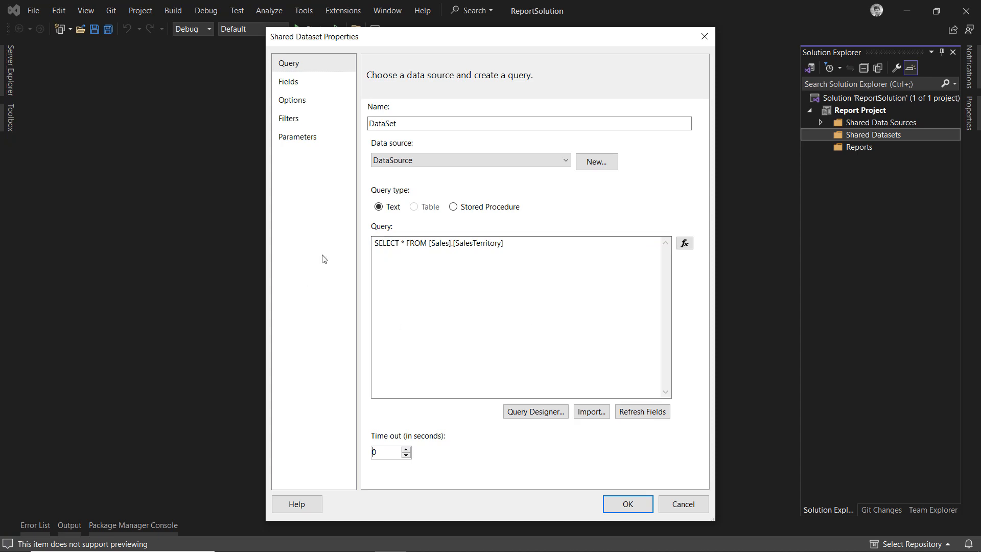
Review the shared dataset's fields, options, filters and parameters, return to its query and save the dataset.
left_click(314, 83)
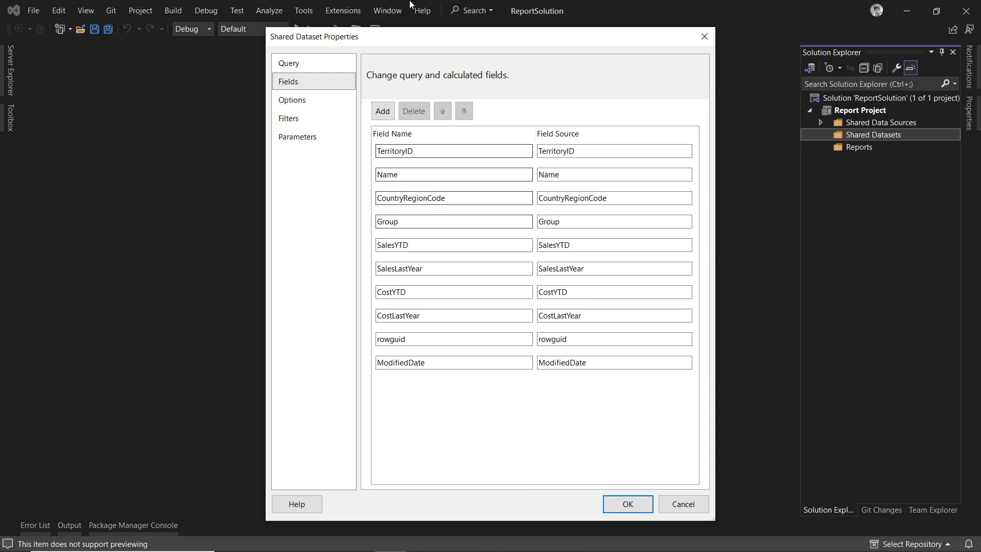
left_click(292, 104)
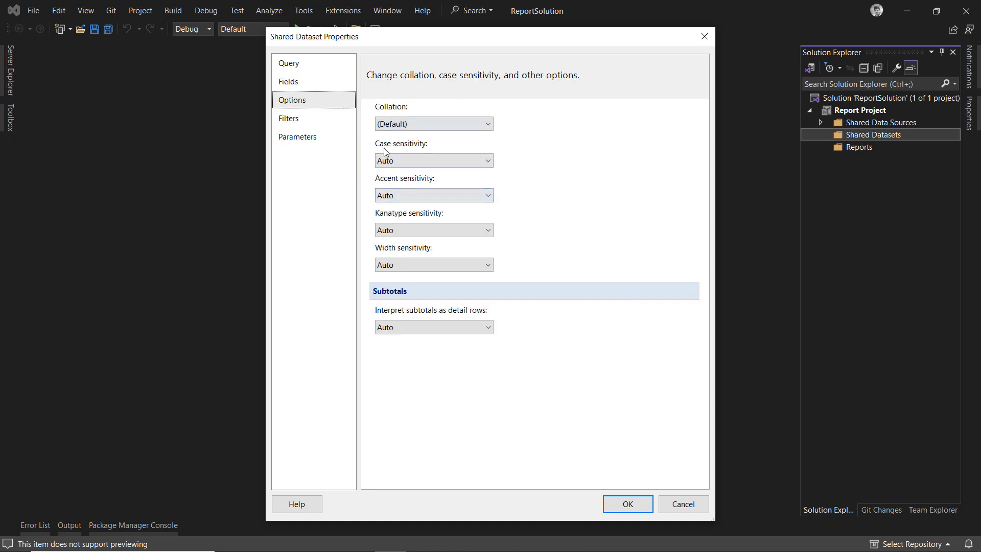
left_click(297, 125)
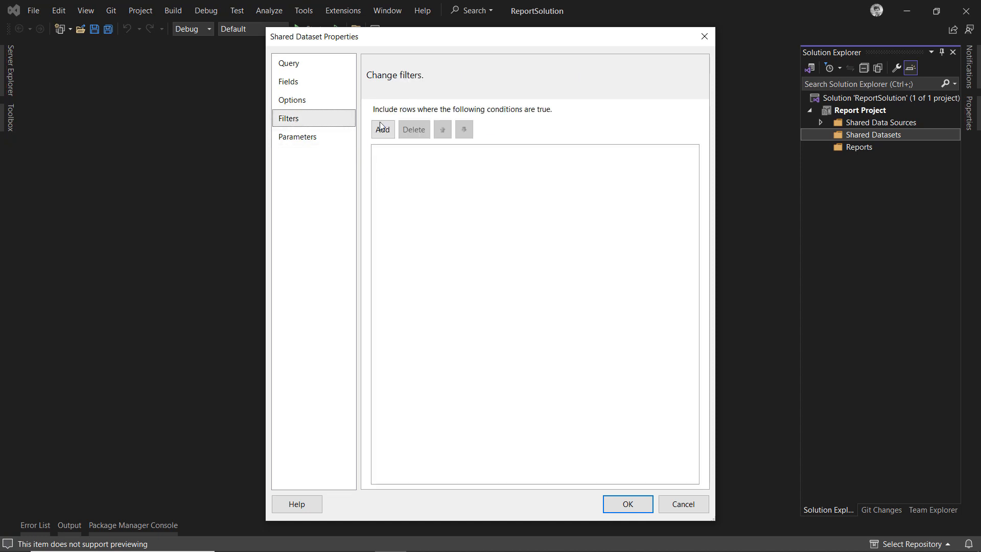
left_click(309, 142)
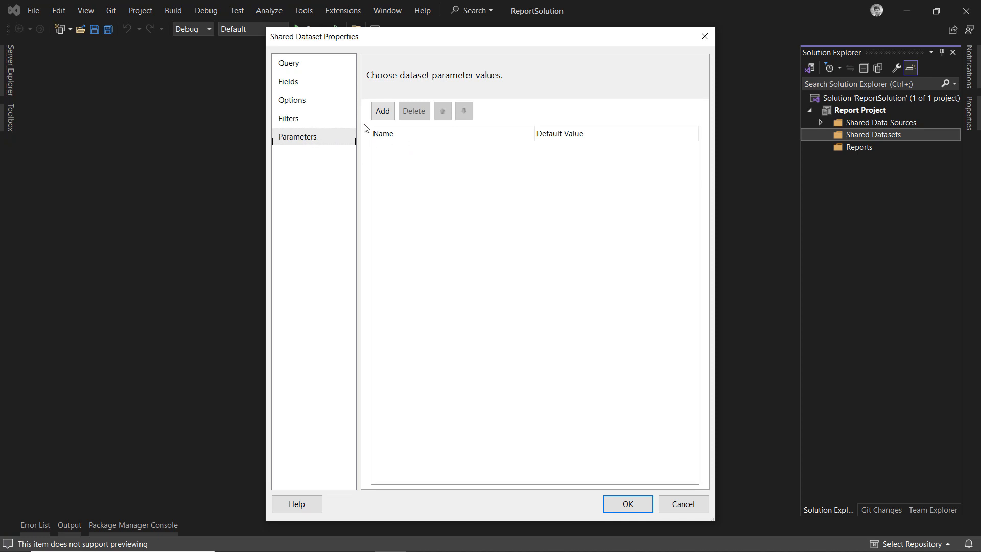
left_click(299, 68)
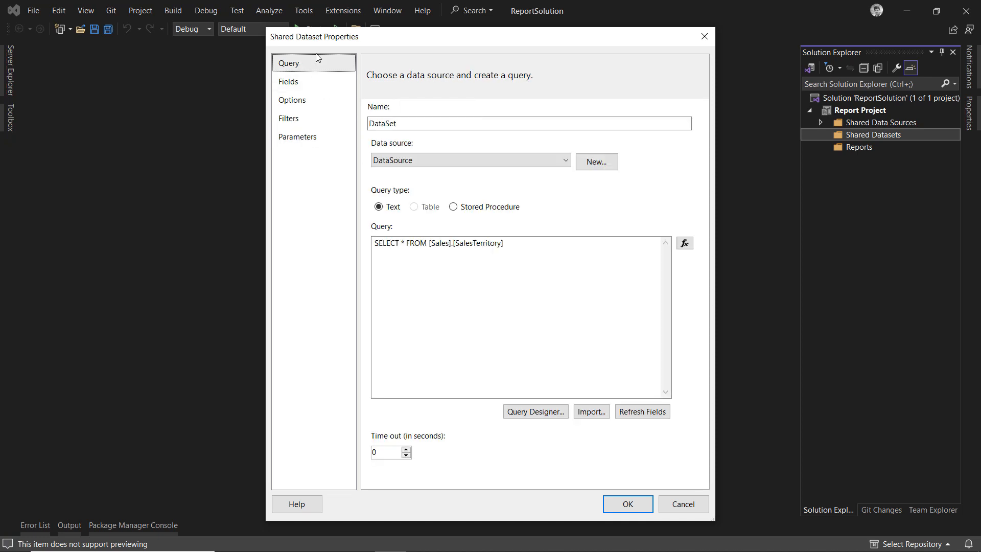
left_click(629, 507)
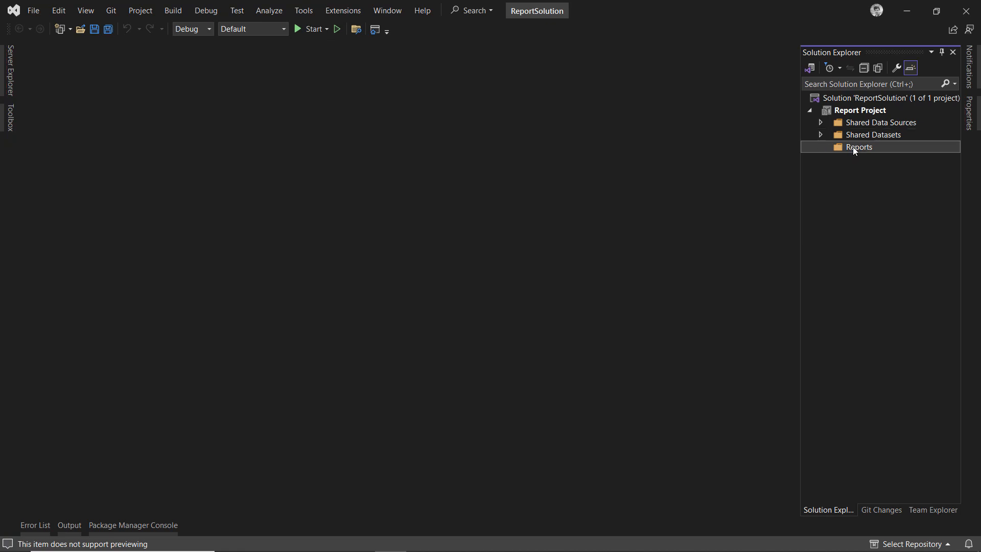
Add a new empty report to the project's Reports folder, keeping the name Report1.rdl.
right_click(853, 147)
mouse_move(858, 171)
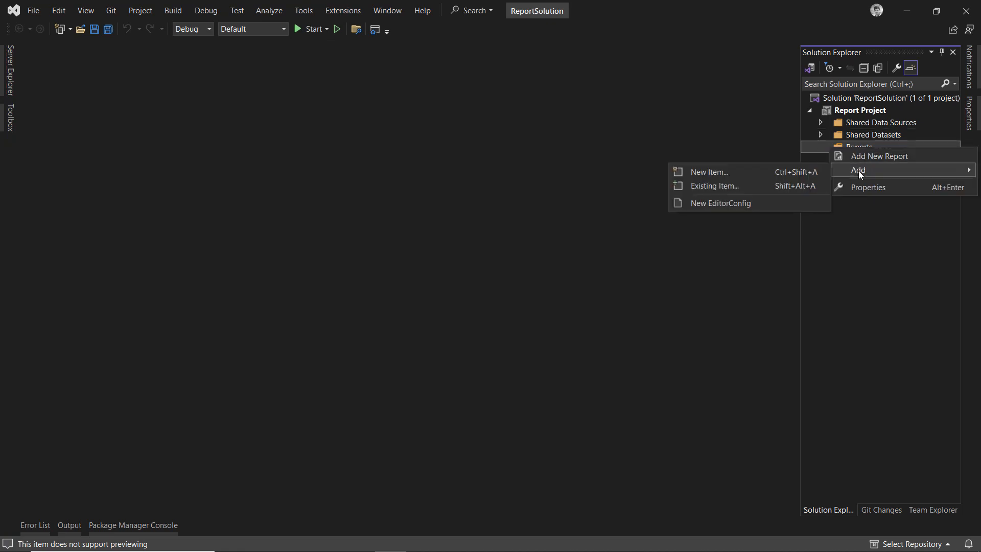
left_click(716, 176)
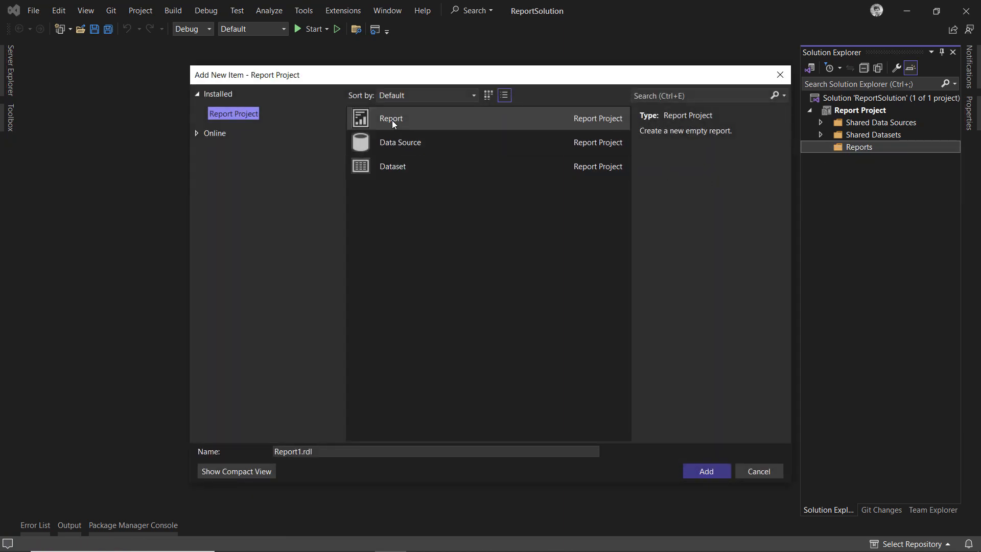
left_click(393, 122)
left_click(716, 471)
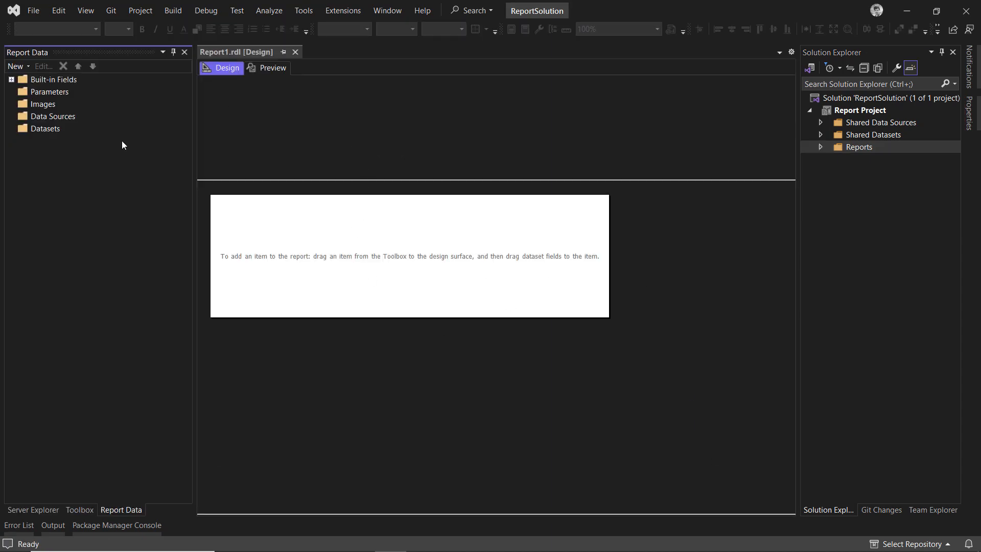
Add a data source to the report that uses the shared data source reference DataSource, keeping the name DataSource1.
right_click(46, 120)
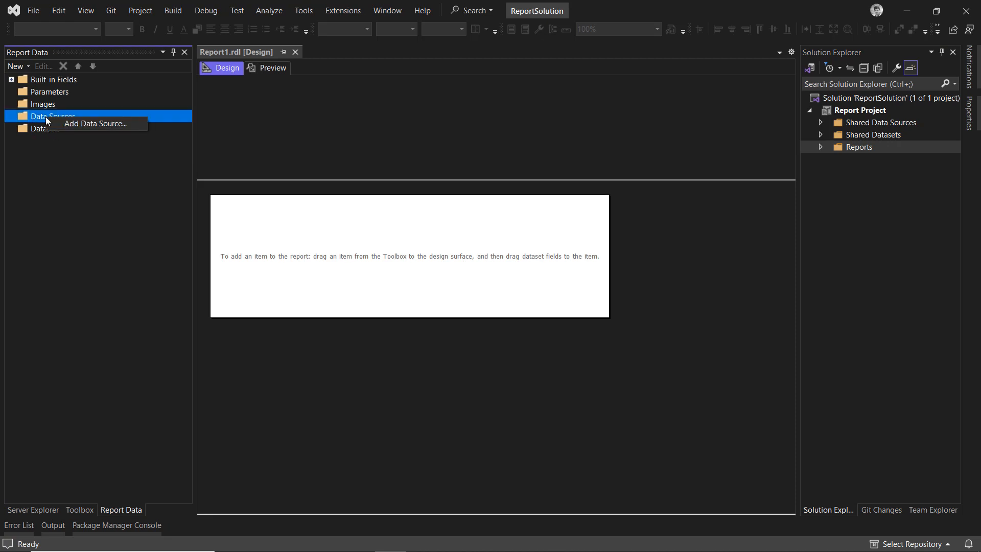
left_click(83, 124)
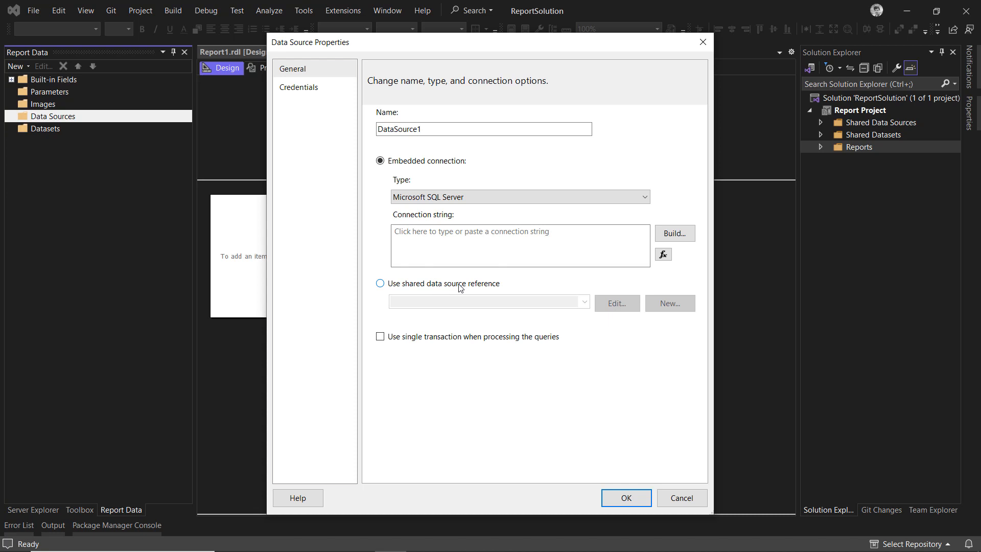
left_click(380, 283)
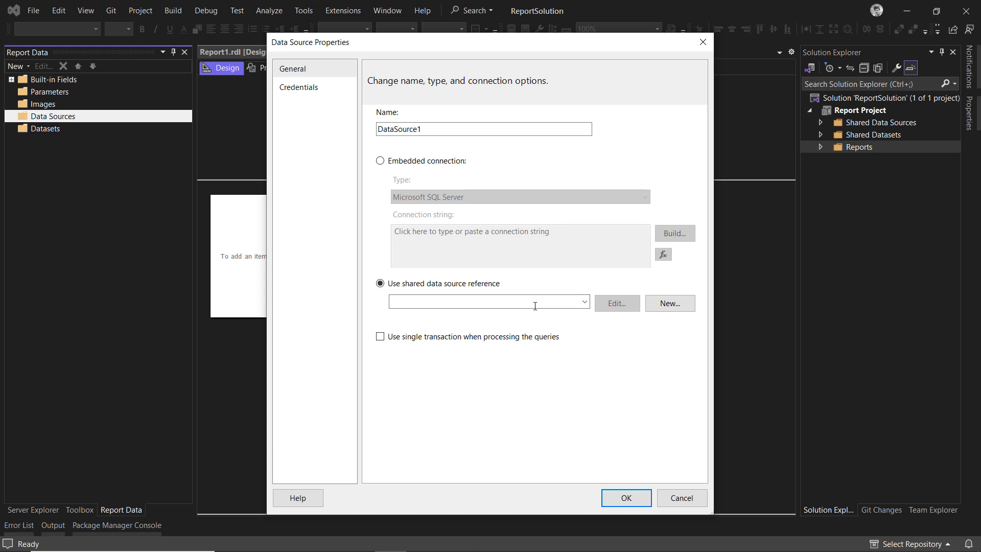
left_click(585, 302)
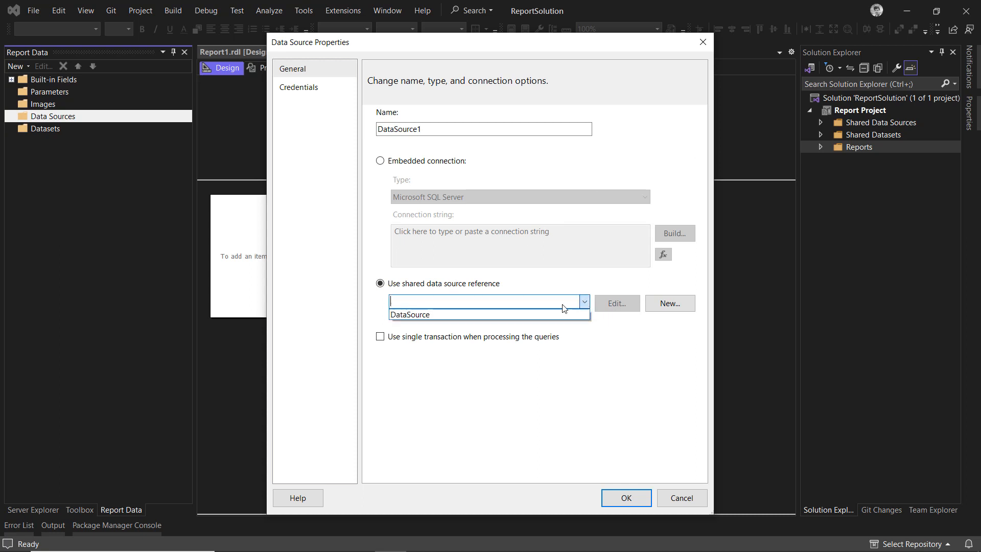
left_click(431, 315)
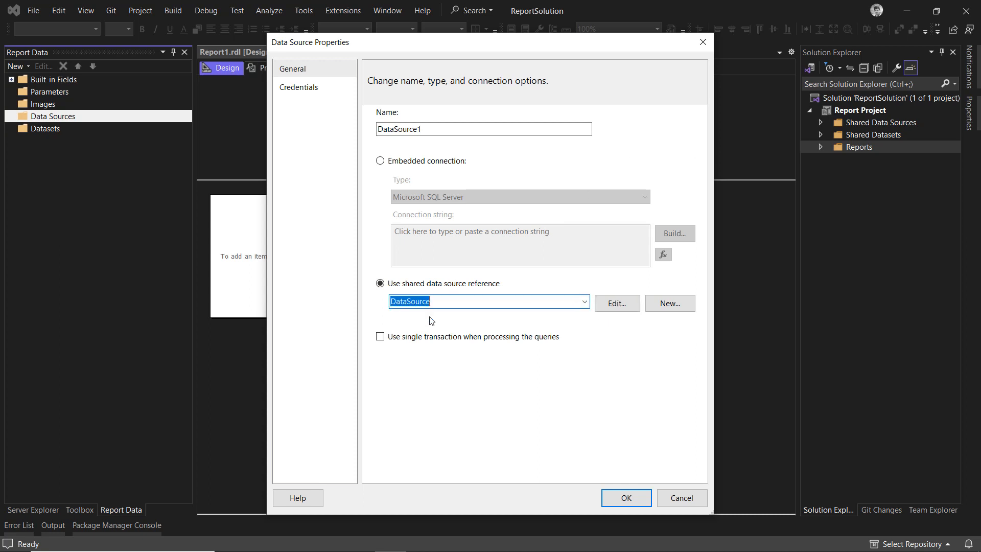
left_click(626, 498)
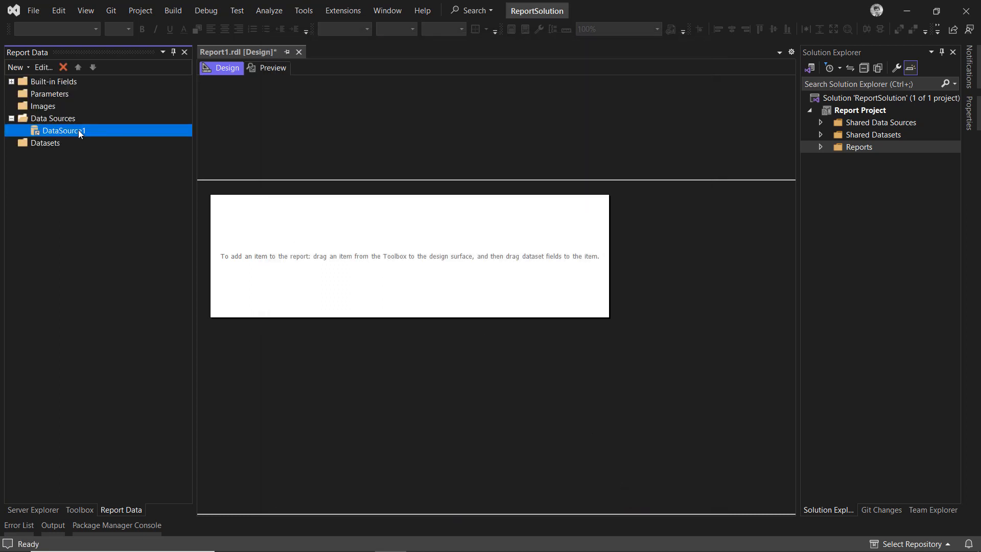
Add a dataset to the report based on the shared dataset DataSet, keeping the name DataSet1, and check its fields.
right_click(46, 143)
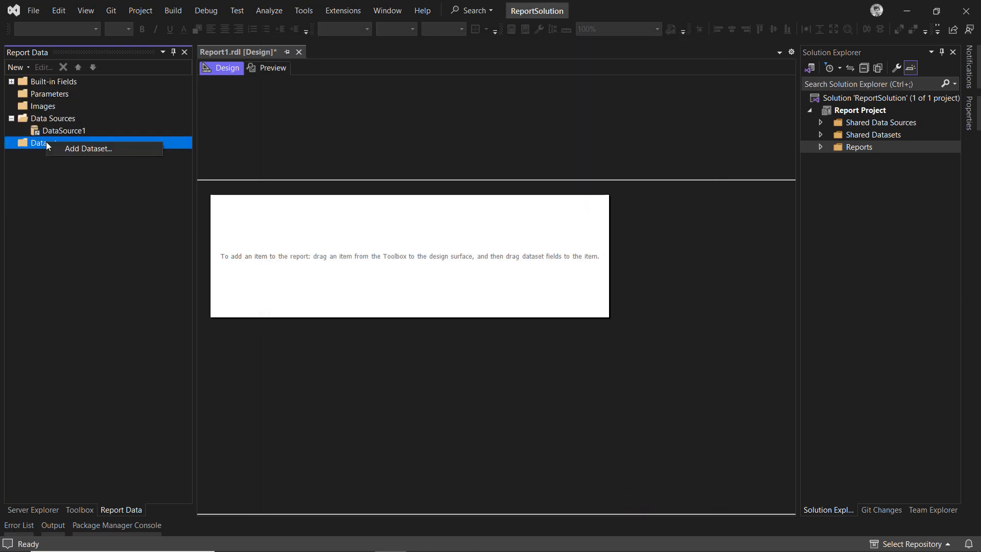
left_click(80, 148)
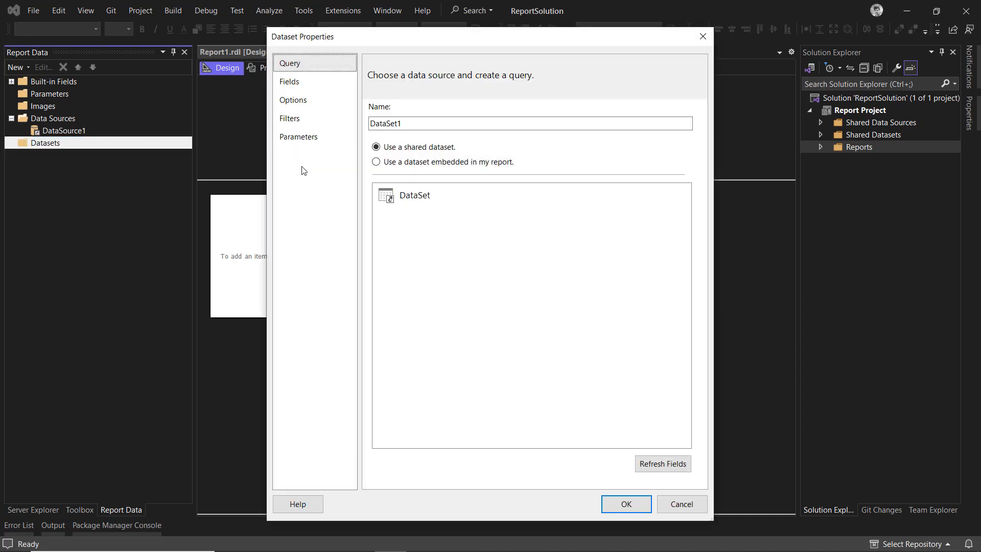
left_click(418, 191)
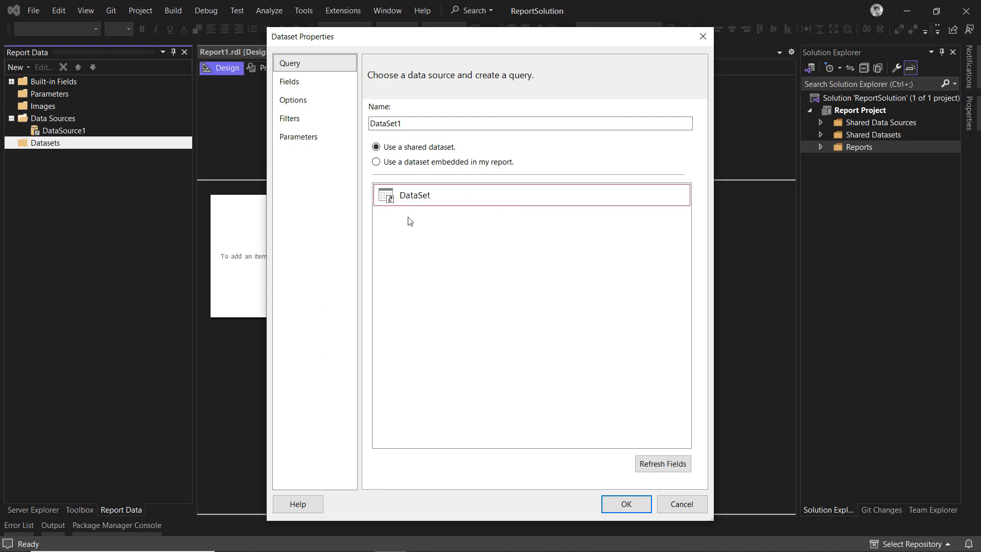
left_click(429, 199)
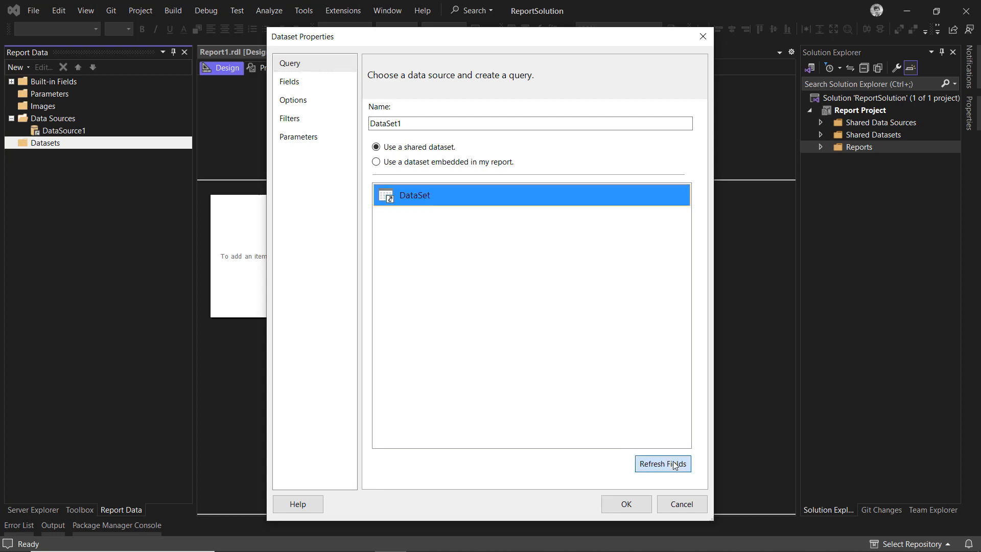
left_click(293, 89)
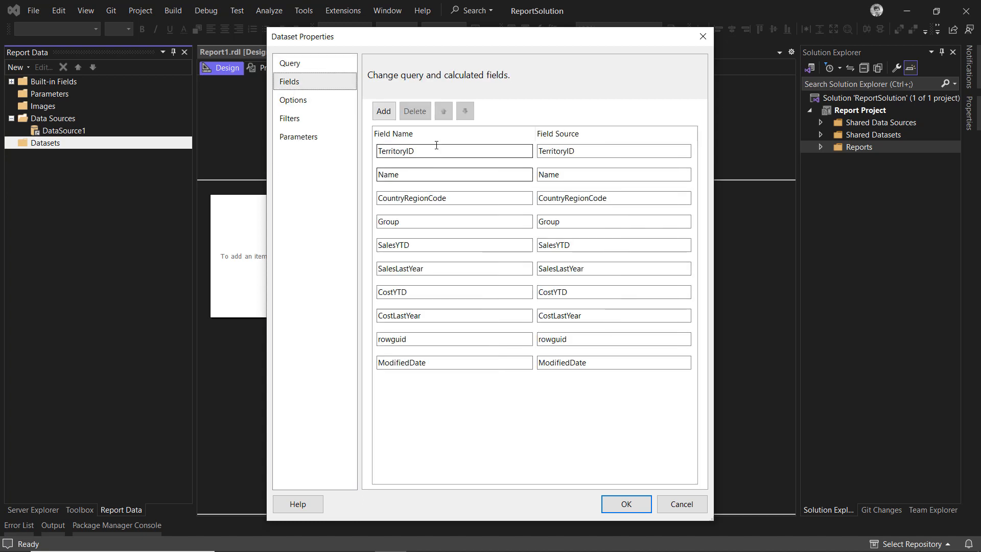
left_click(629, 507)
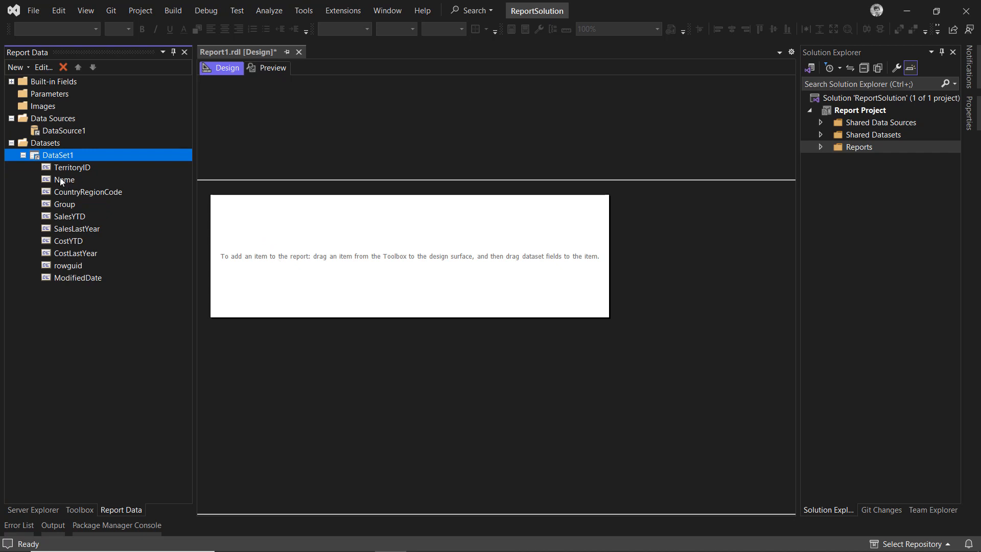
Place the Name, CountryRegionCode, Group, SalesYTD and SalesLastYear fields in a row on the report body, and preview the report.
left_click_drag(60, 178, 225, 210)
left_click_drag(88, 190, 299, 215)
left_click_drag(65, 202, 373, 215)
left_click_drag(70, 214, 450, 212)
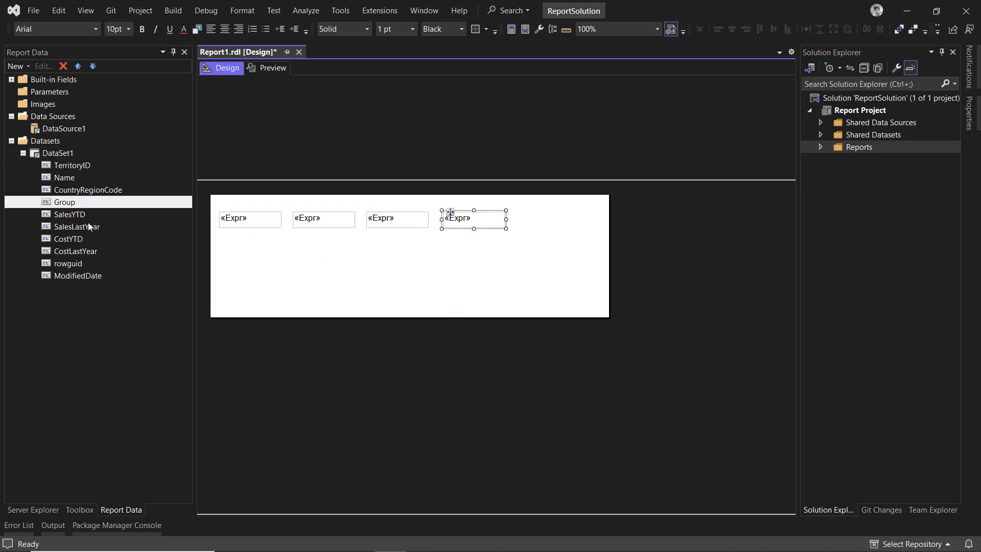
left_click_drag(88, 226, 538, 217)
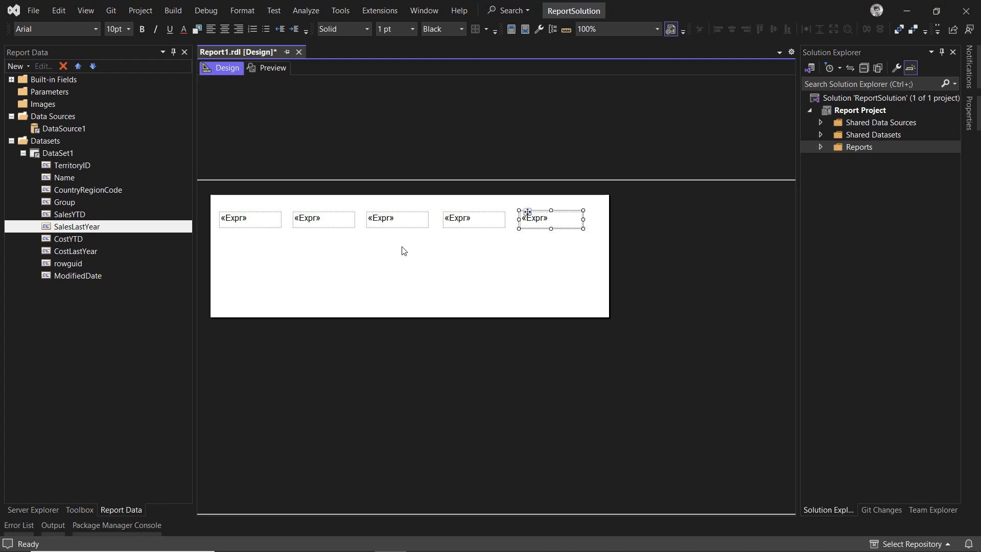
left_click(267, 70)
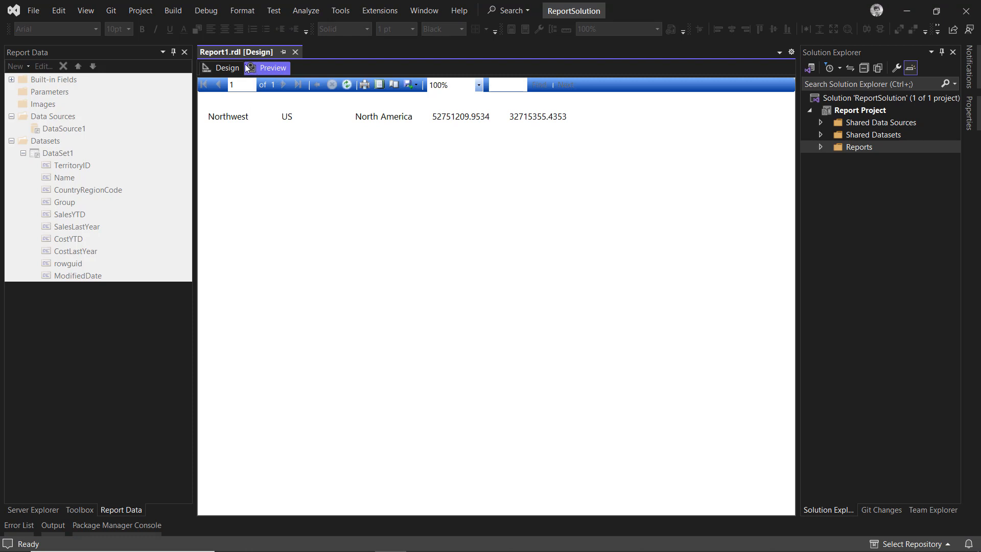
left_click(229, 68)
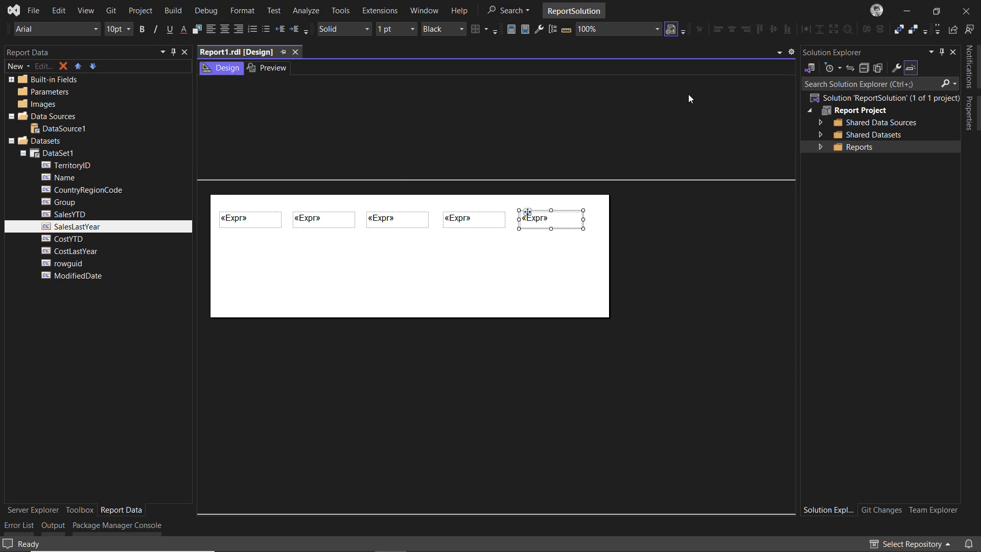
Open the Report Project's properties, switch to Report Server Configuration Manager, open its Web Service URL in the browser, copy the address, and return to the properties.
right_click(849, 109)
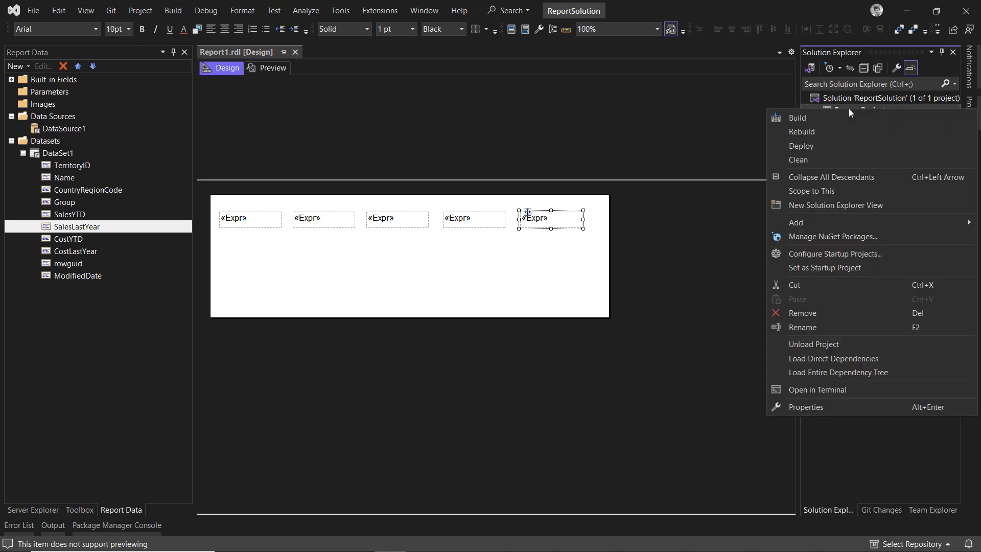
left_click(806, 407)
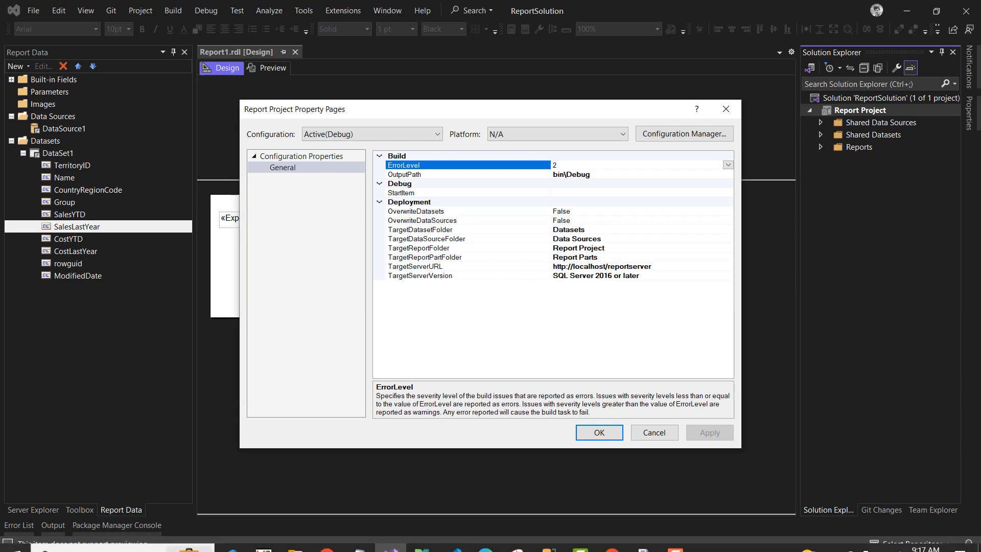
left_click(643, 545)
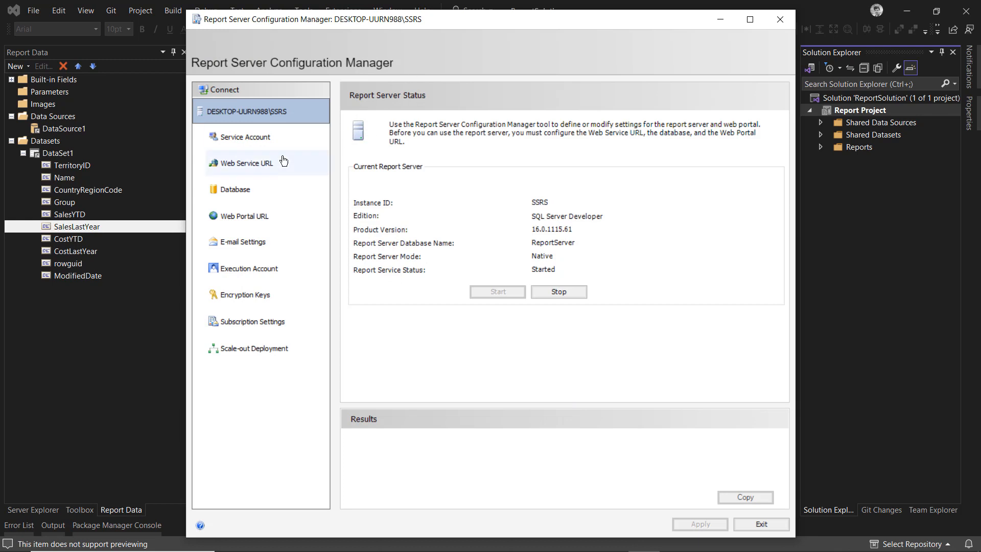
left_click(258, 164)
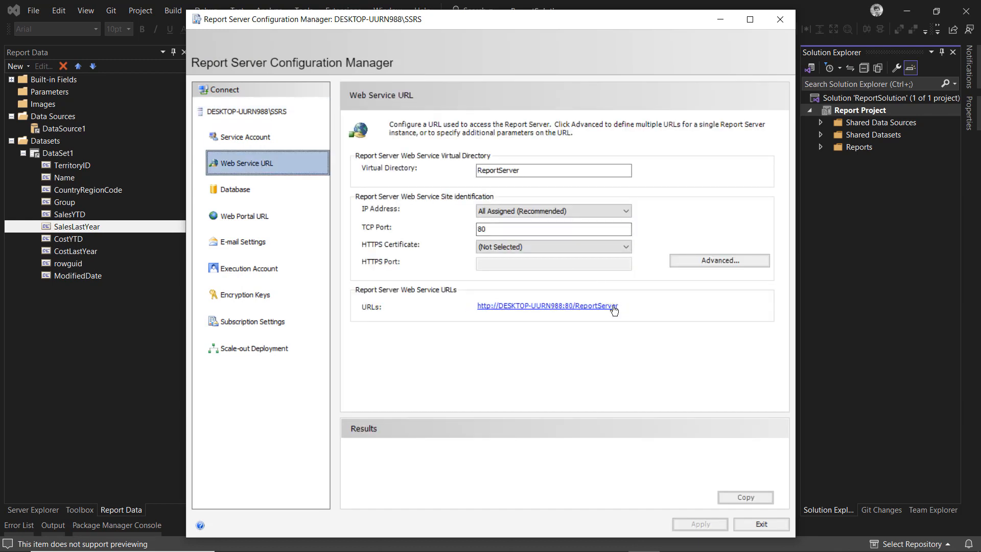
left_click(568, 306)
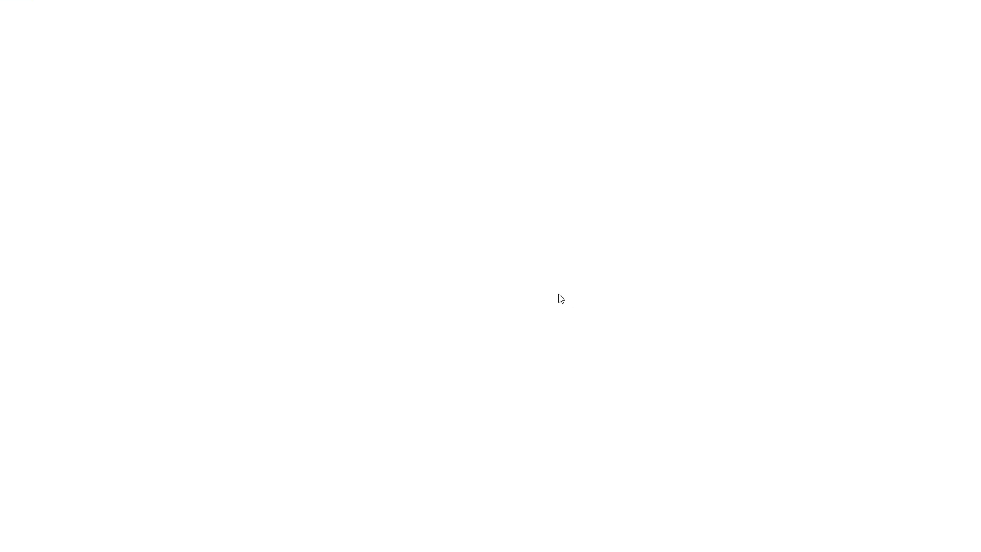
left_click(188, 43)
key("ctrl+c")
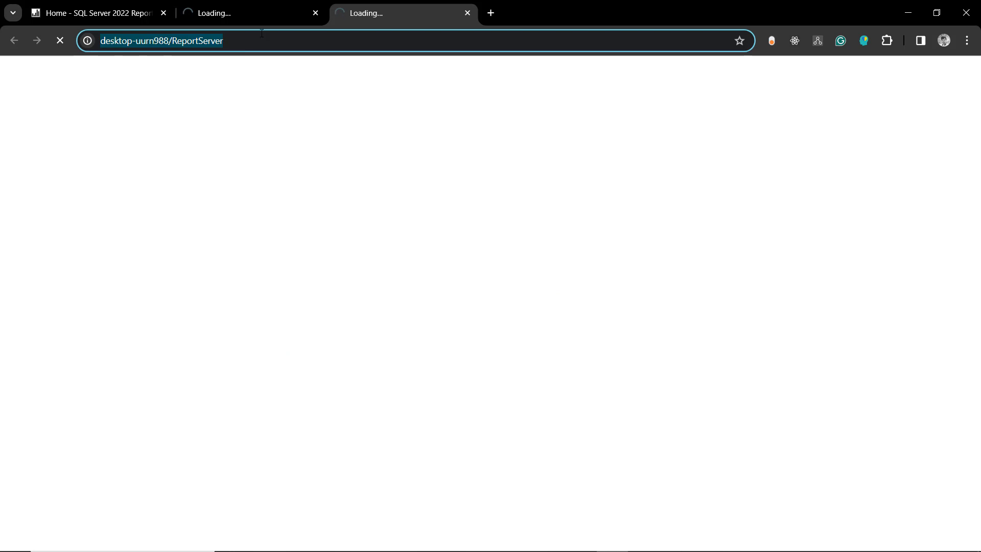
left_click(467, 13)
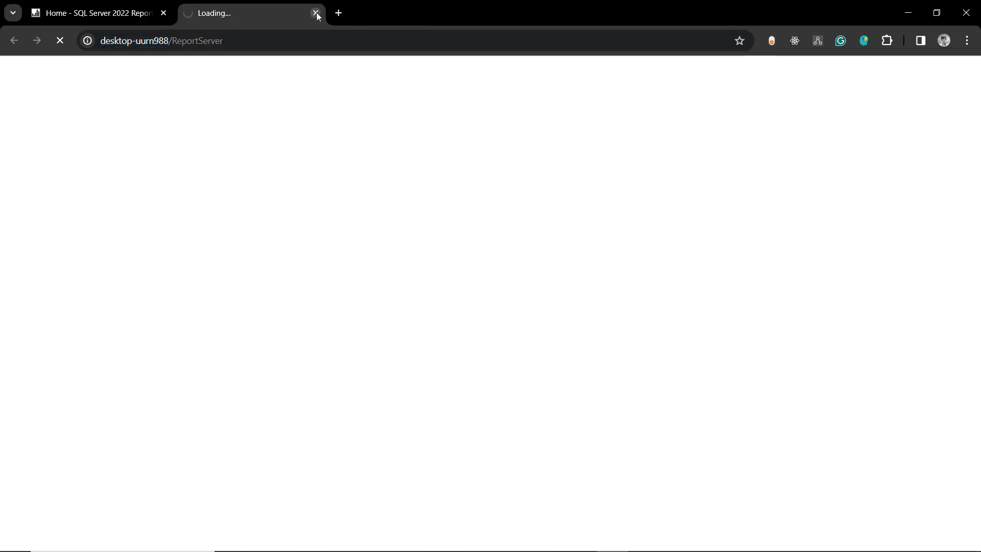
left_click(315, 13)
left_click(909, 14)
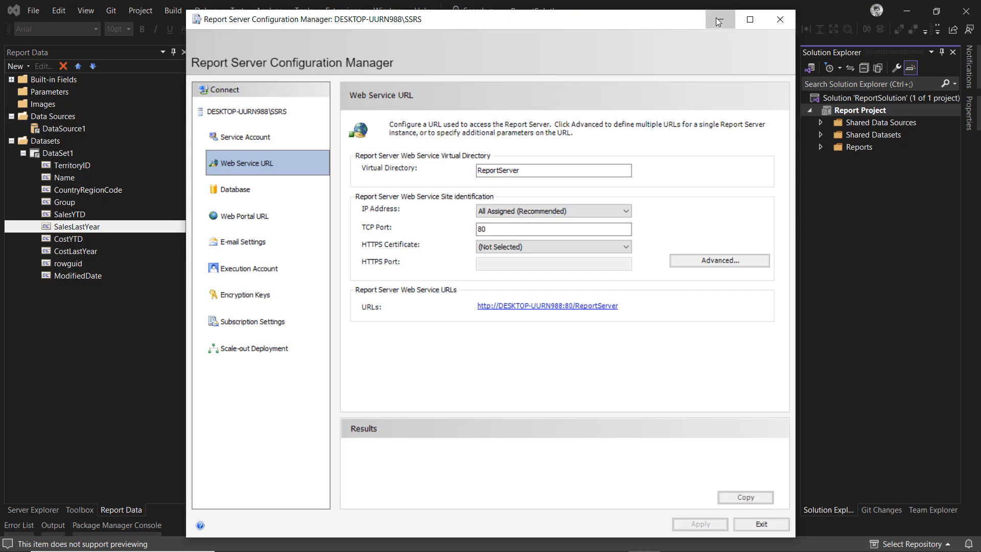
left_click(720, 19)
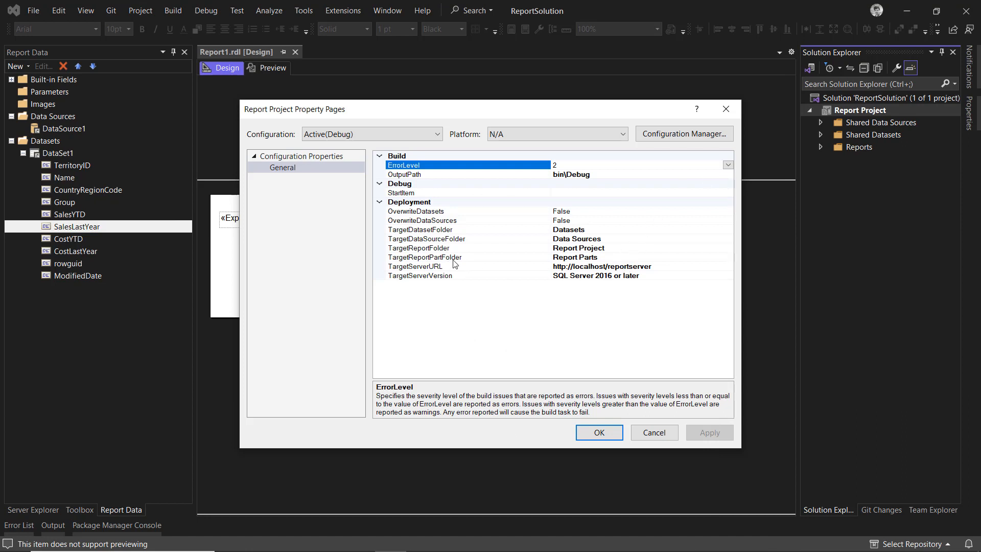
left_click(639, 267)
left_click_drag(656, 268, 537, 270)
key("ctrl+v")
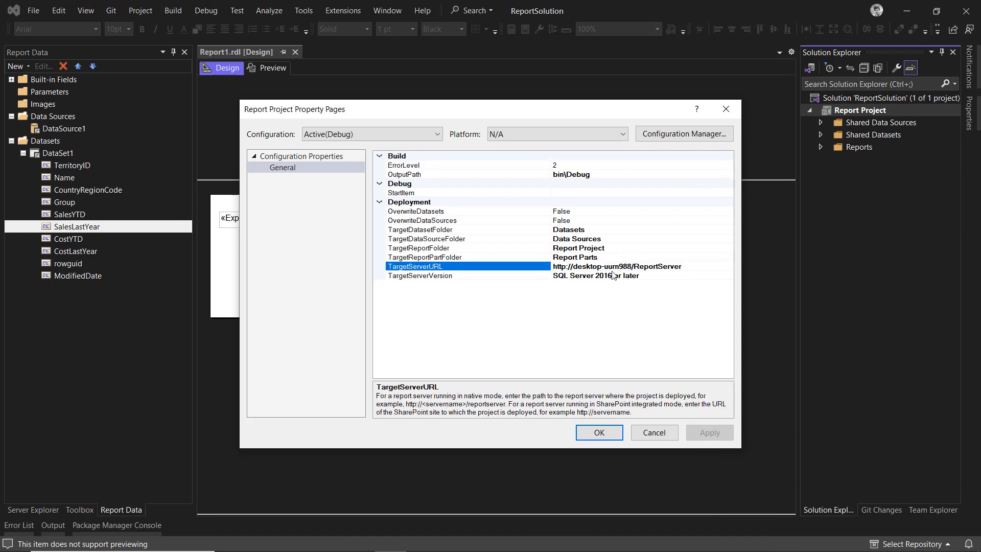
left_click(599, 433)
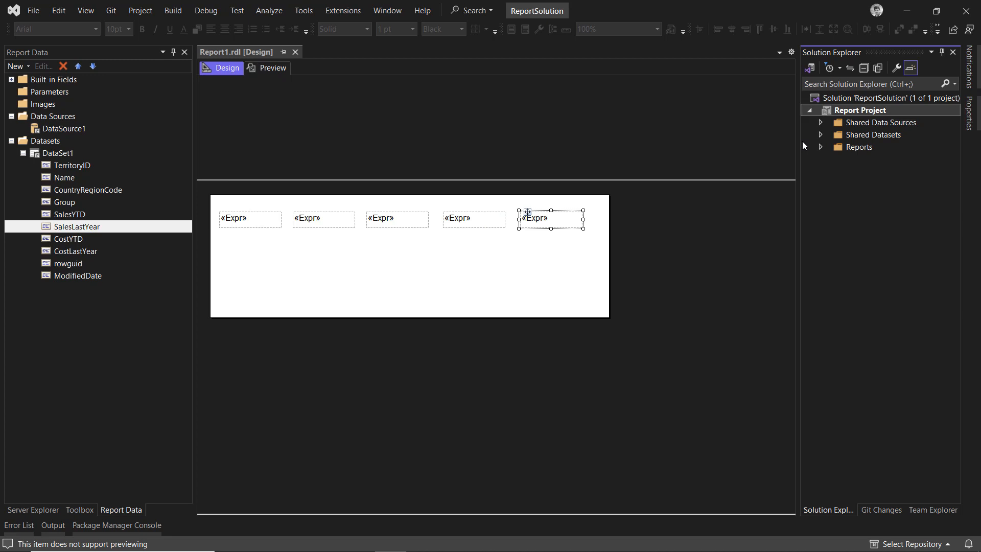
right_click(850, 109)
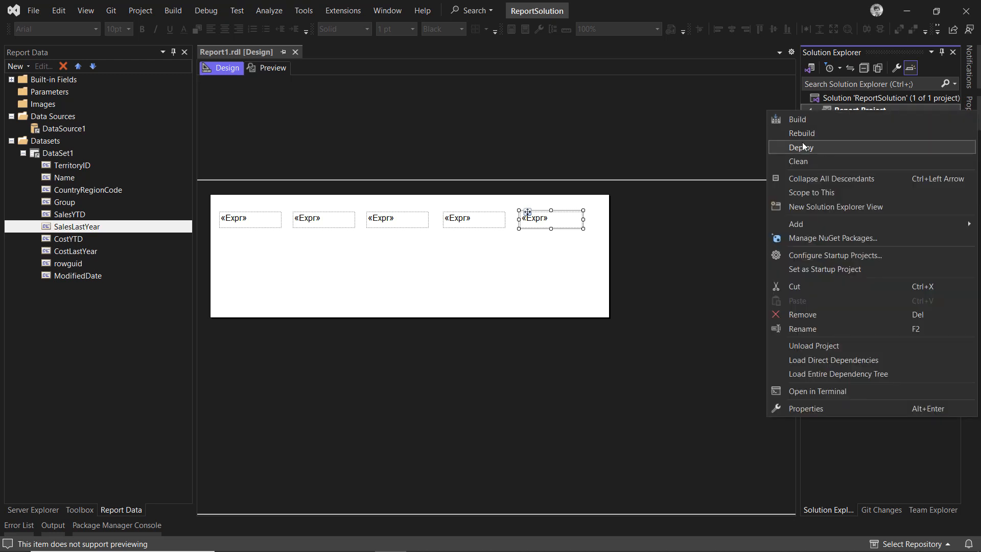
left_click(817, 147)
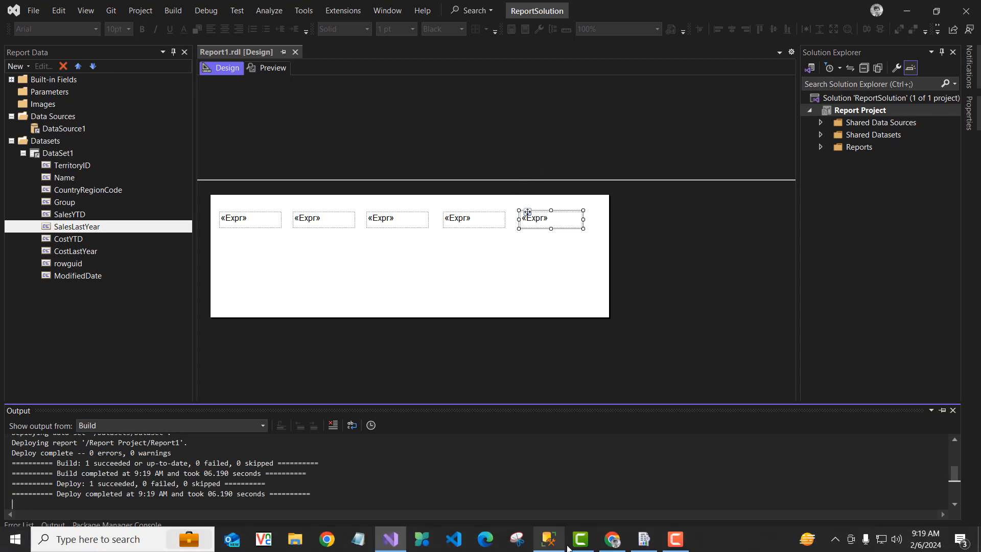
Switch to the browser, refresh the Reporting Services web portal, and open the deployed Report1 from the Report Project folder.
left_click(611, 540)
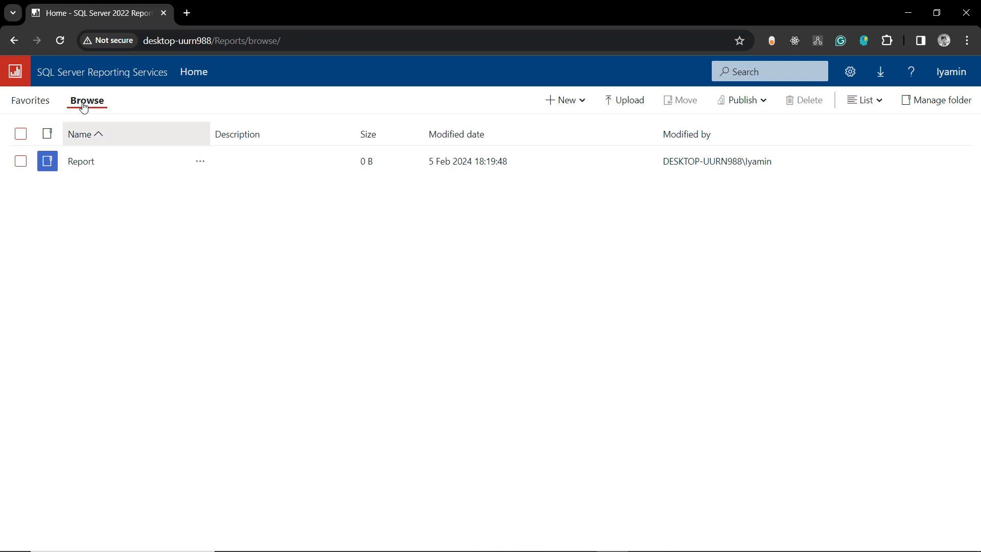
left_click(60, 36)
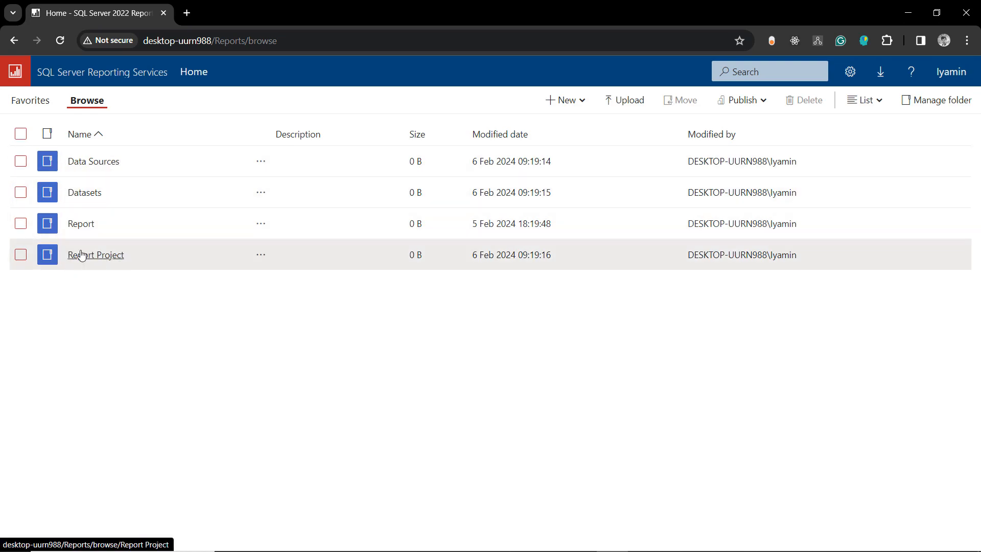
left_click(95, 259)
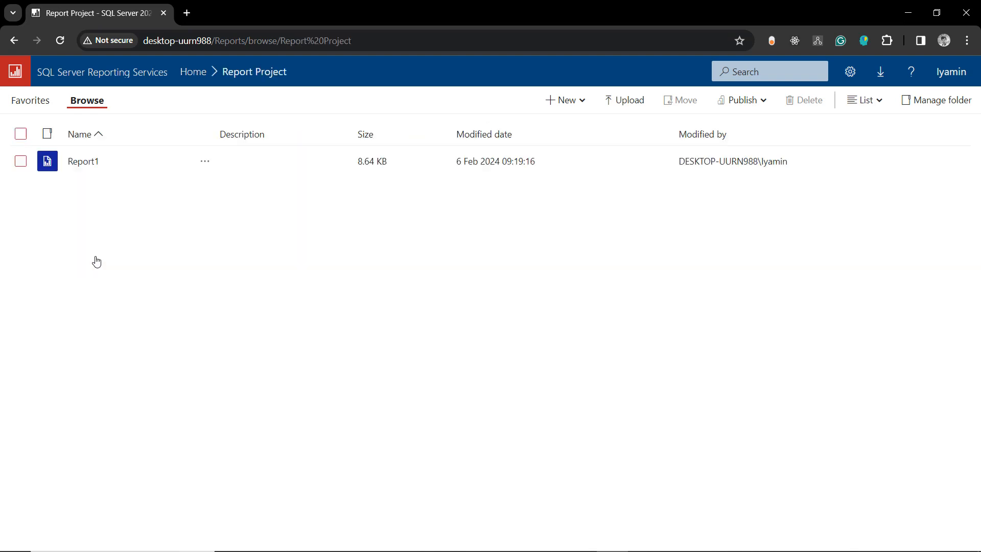
left_click(83, 161)
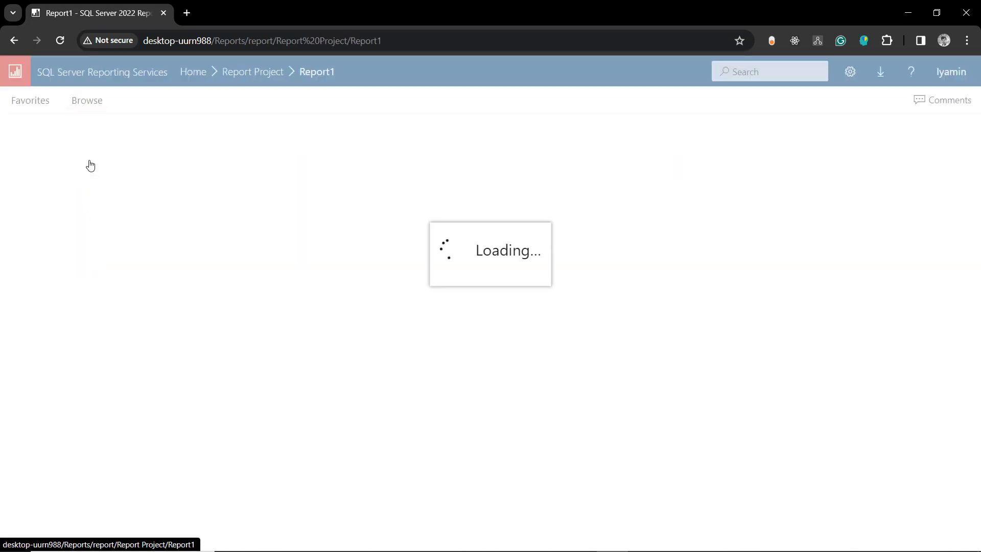